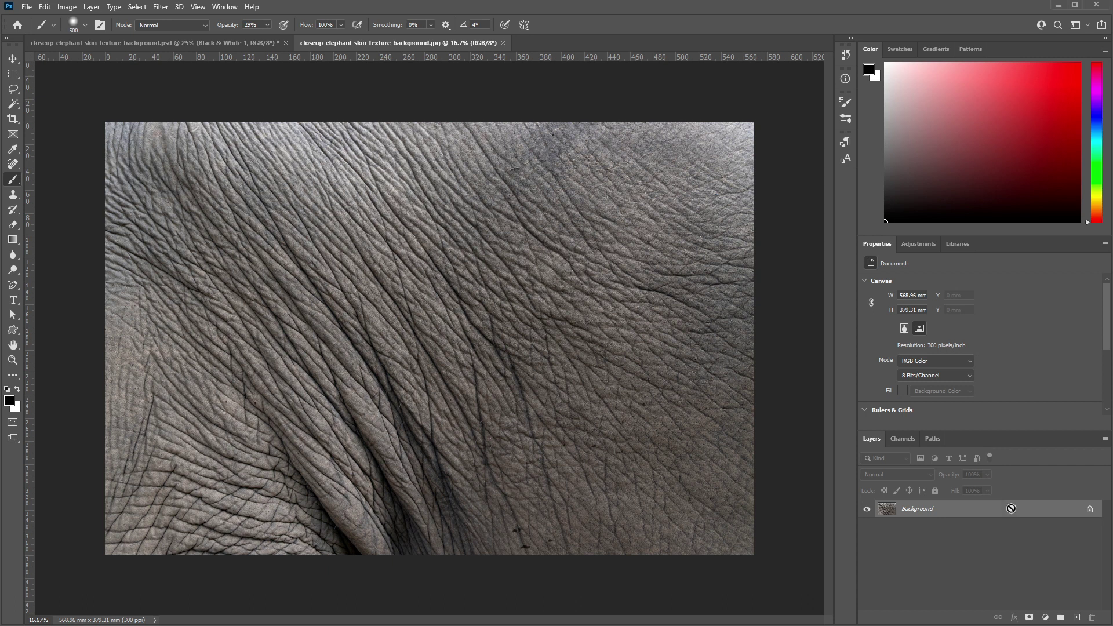
# - Duplicate the elephant skin photo's Background into a new Layer 1
pyautogui.hotkey('ctrl', 'j')
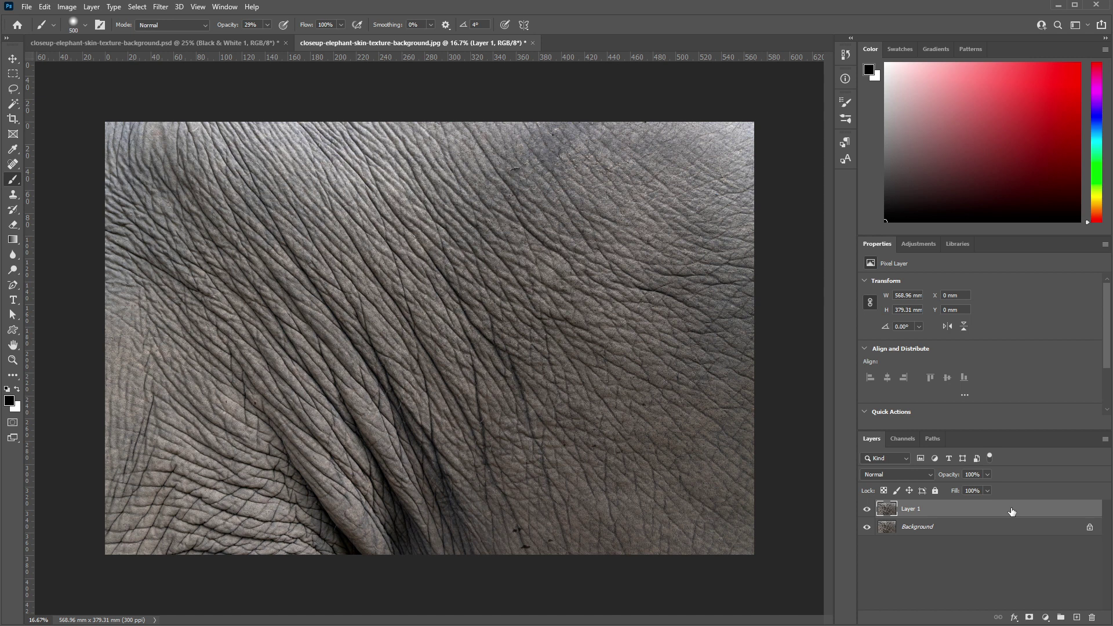
# - Make a second layer copy, hide the top copy, and rename Layer 1 'Shadow Removal'
pyautogui.hotkey('ctrl', 'j')
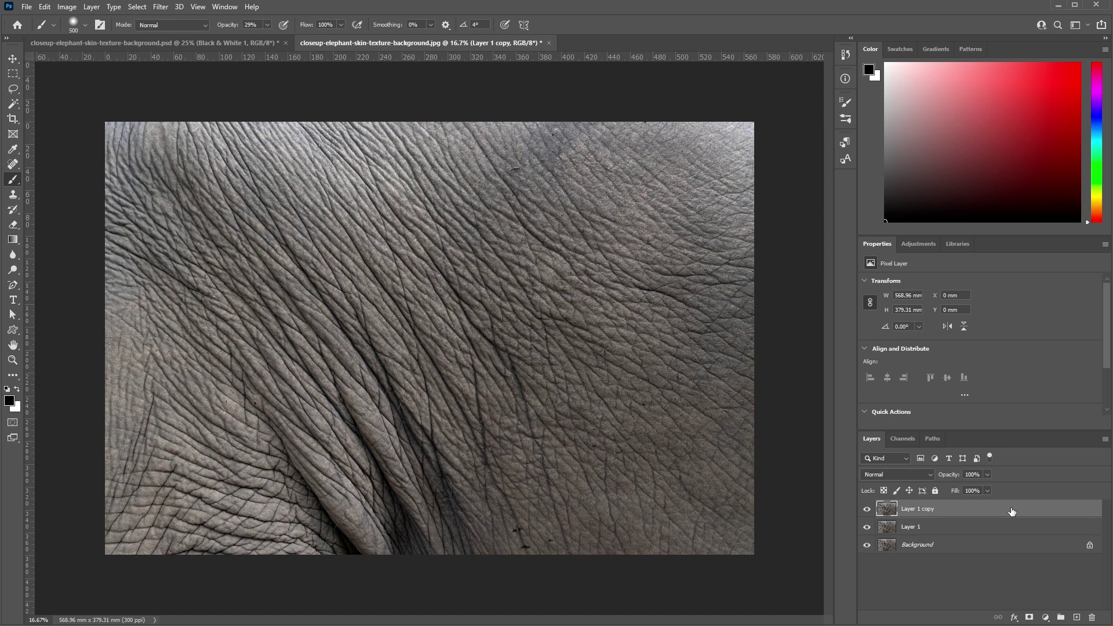
pyautogui.click(867, 509)
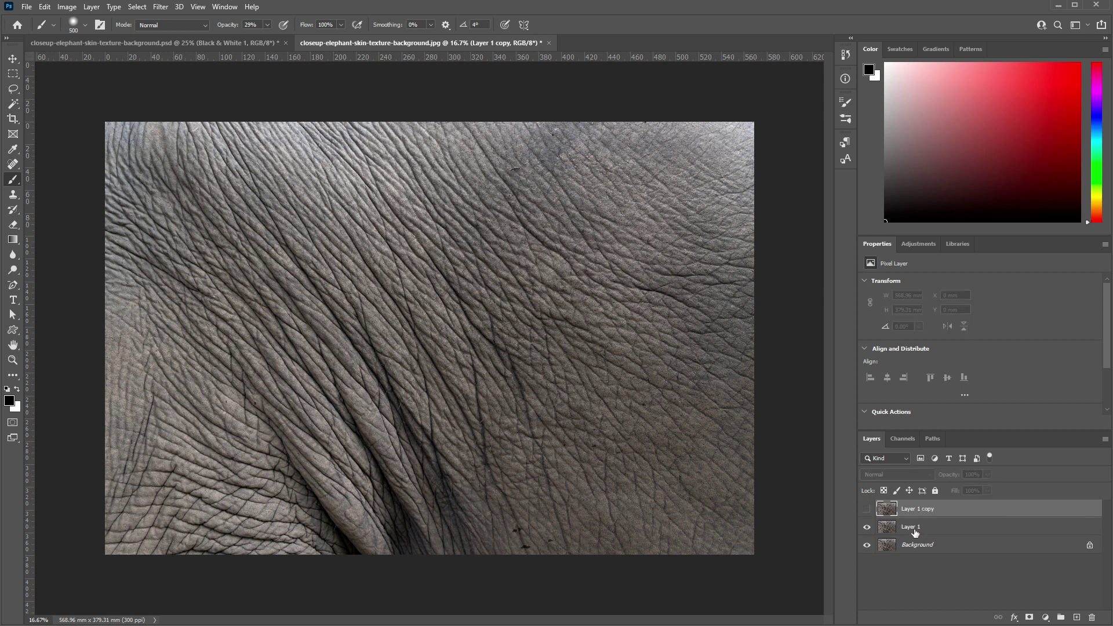
pyautogui.doubleClick(915, 528)
pyautogui.write('Shad')
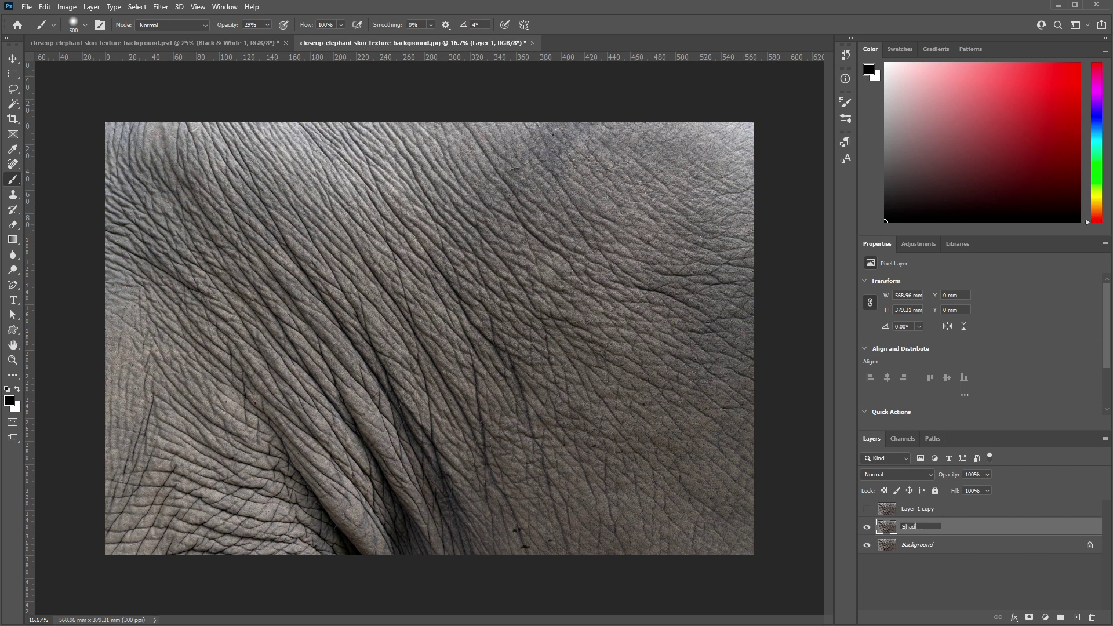
pyautogui.write('ow Removal')
pyautogui.press('Return')
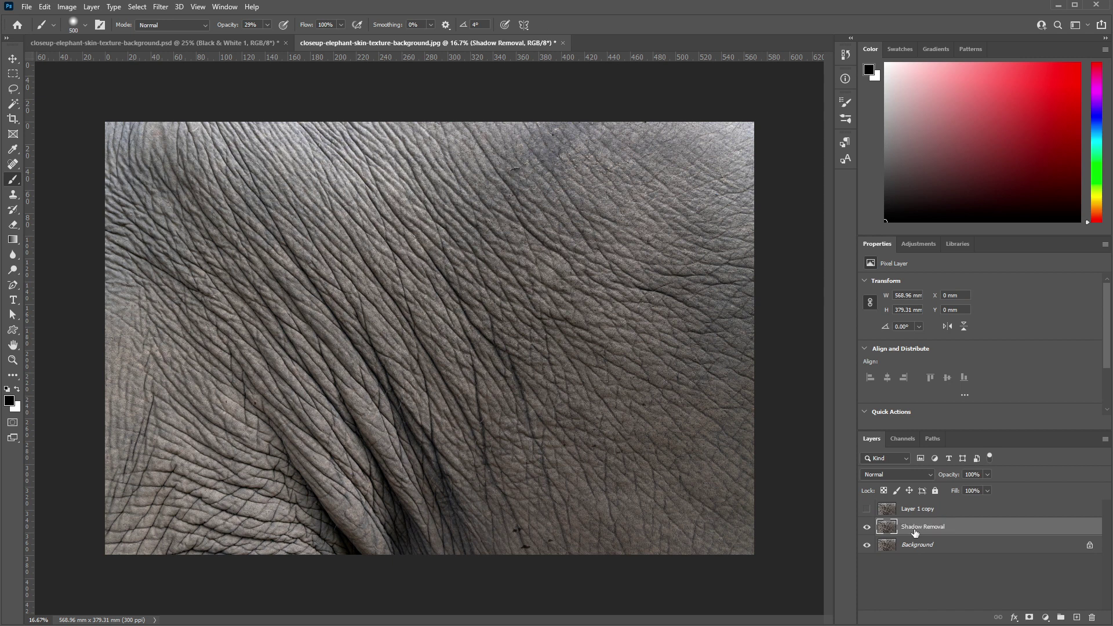
# - Rename the top copy 'Highlight Removal', correcting the misspelled name
pyautogui.doubleClick(924, 508)
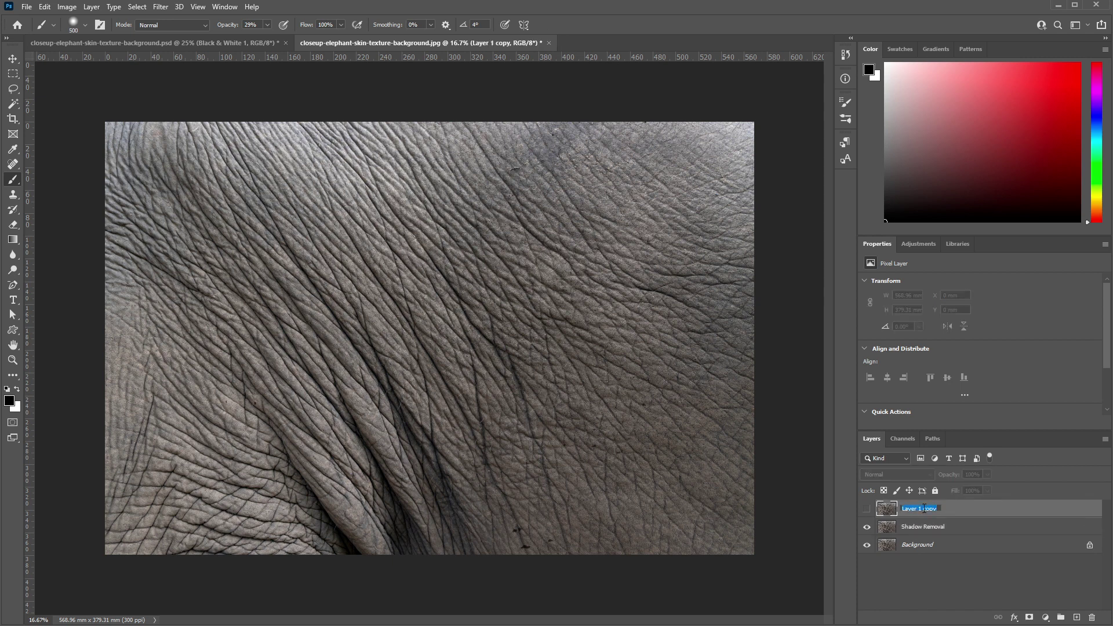
pyautogui.write('Highlightt Removal')
pyautogui.press('Return')
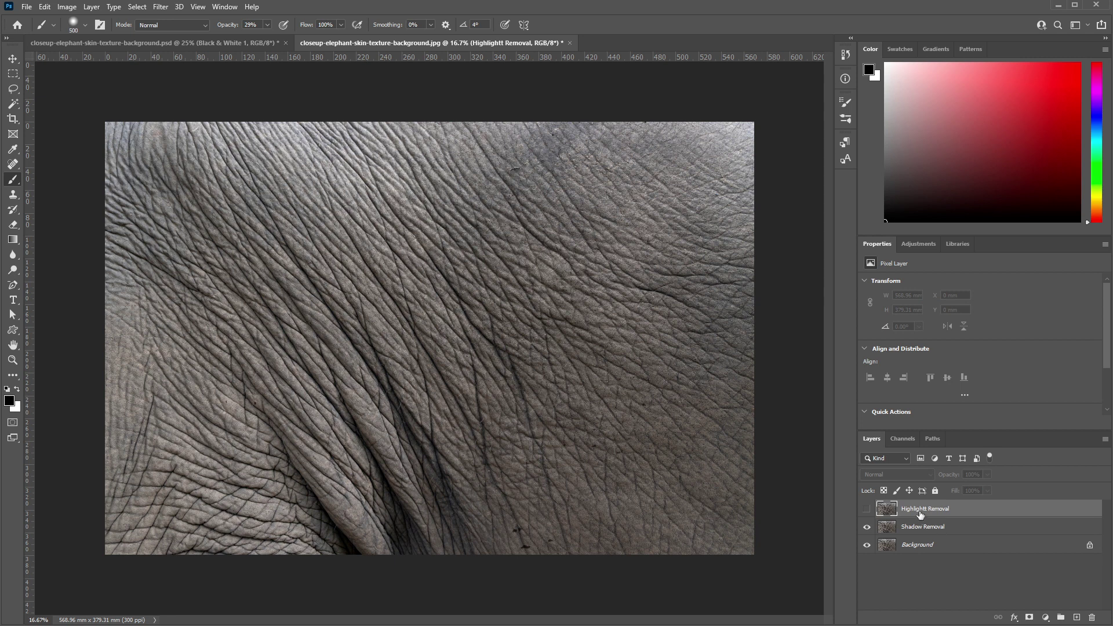
pyautogui.doubleClick(920, 510)
pyautogui.click(926, 508)
pyautogui.press('Return')
pyautogui.click(951, 527)
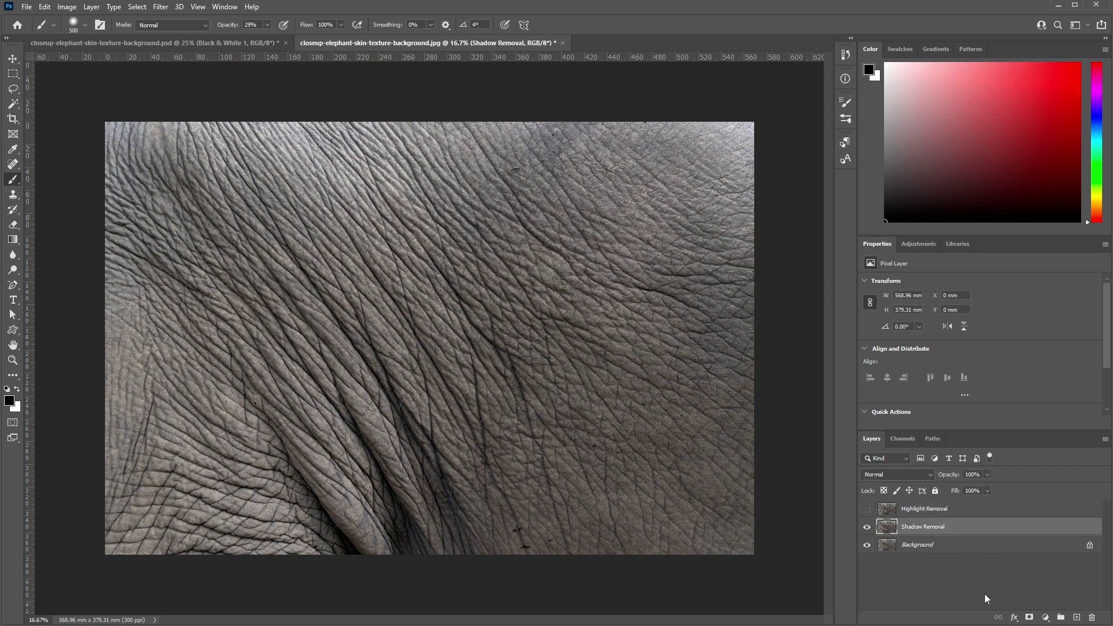
# - Convert Shadow Removal to a smart object and apply Camera Raw with Shadows at +100
pyautogui.rightClick(987, 524)
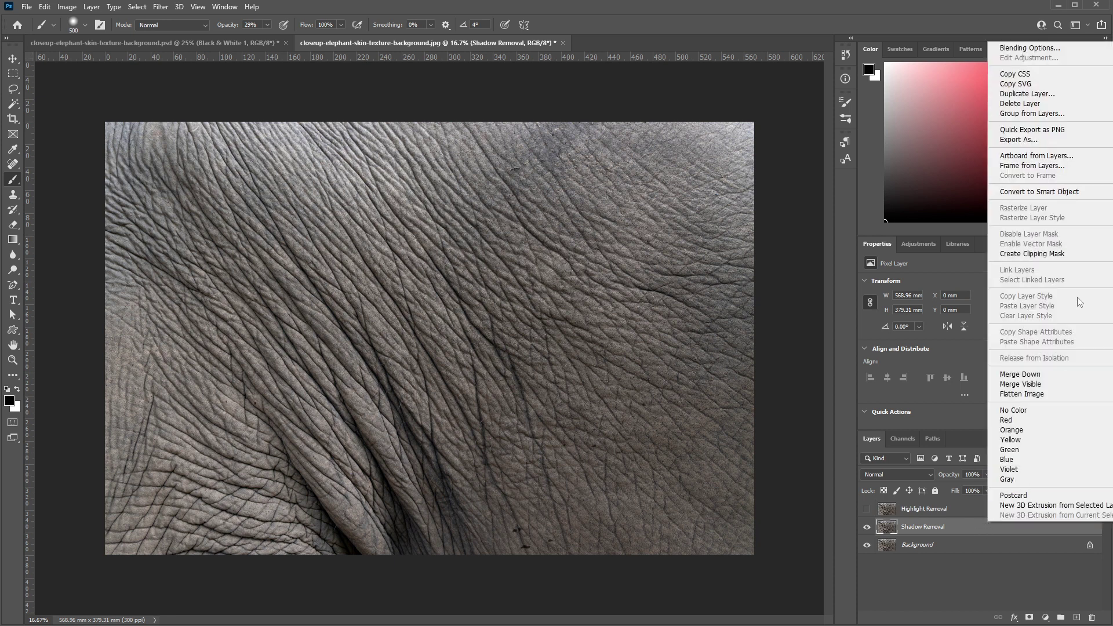
pyautogui.click(1054, 196)
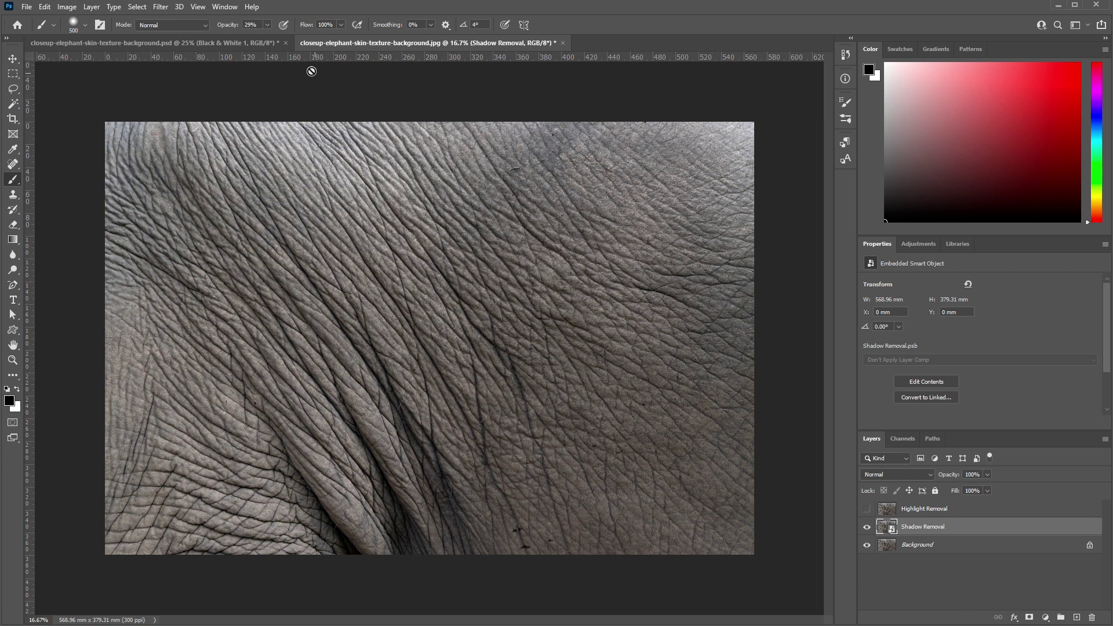
pyautogui.click(158, 8)
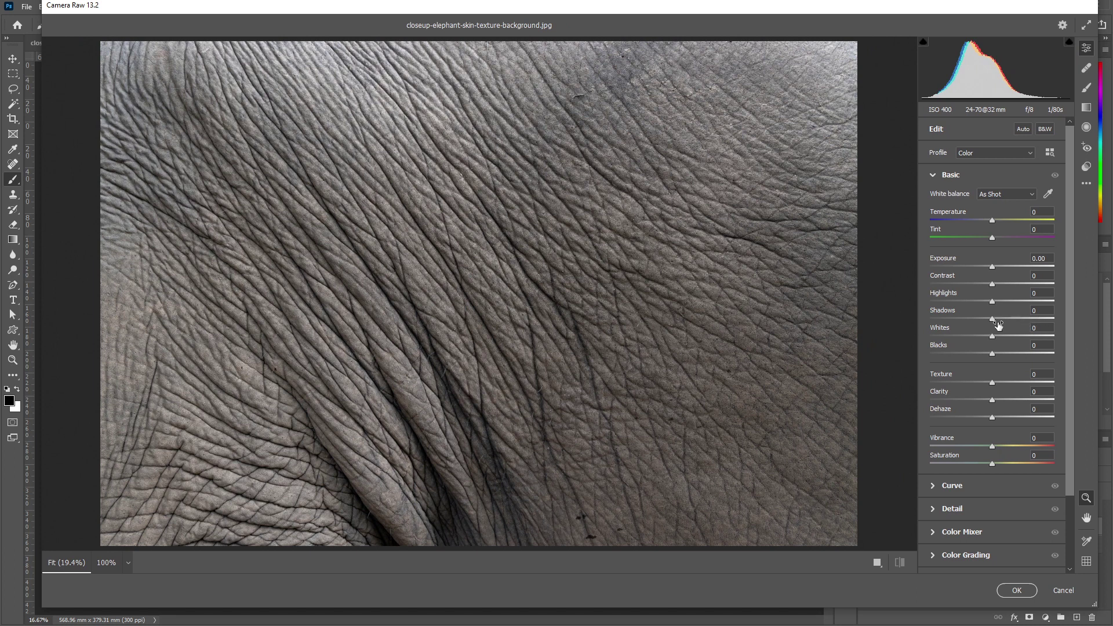
pyautogui.moveTo(993, 319); pyautogui.dragTo(1059, 318)
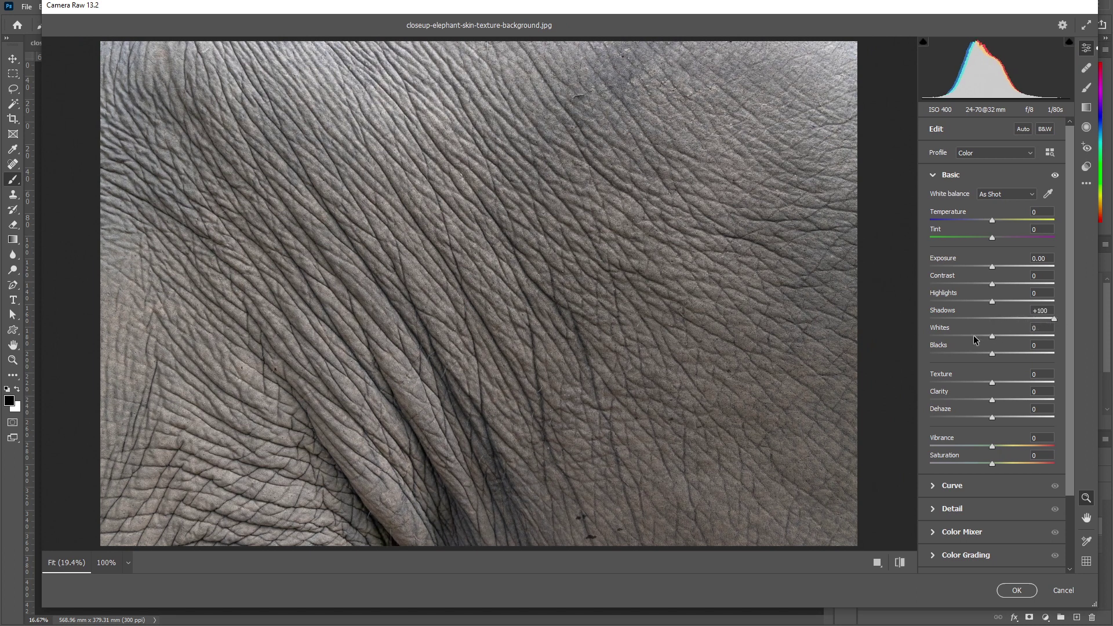
pyautogui.click(1018, 590)
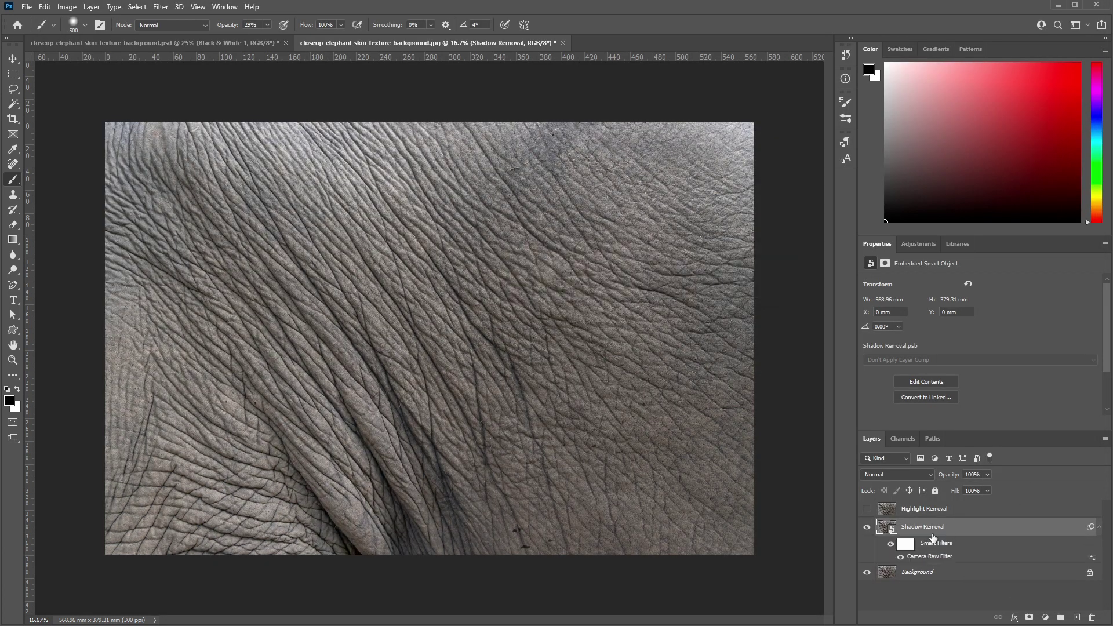
# - Toggle the Camera Raw filter off and on to compare, and attempt a first duplicate
pyautogui.click(900, 558)
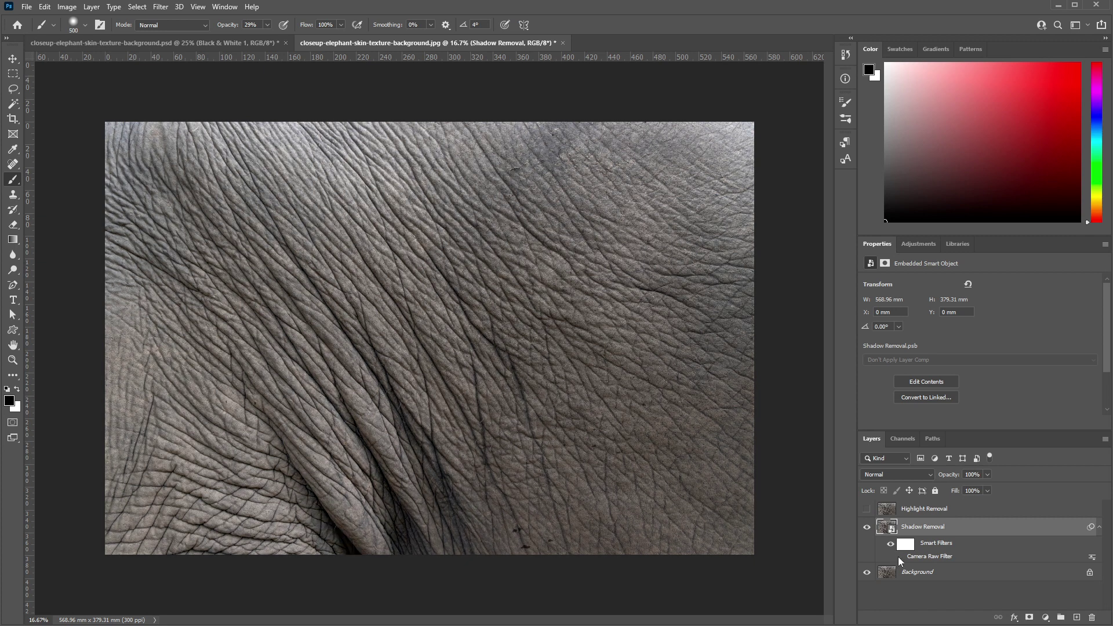
pyautogui.click(900, 558)
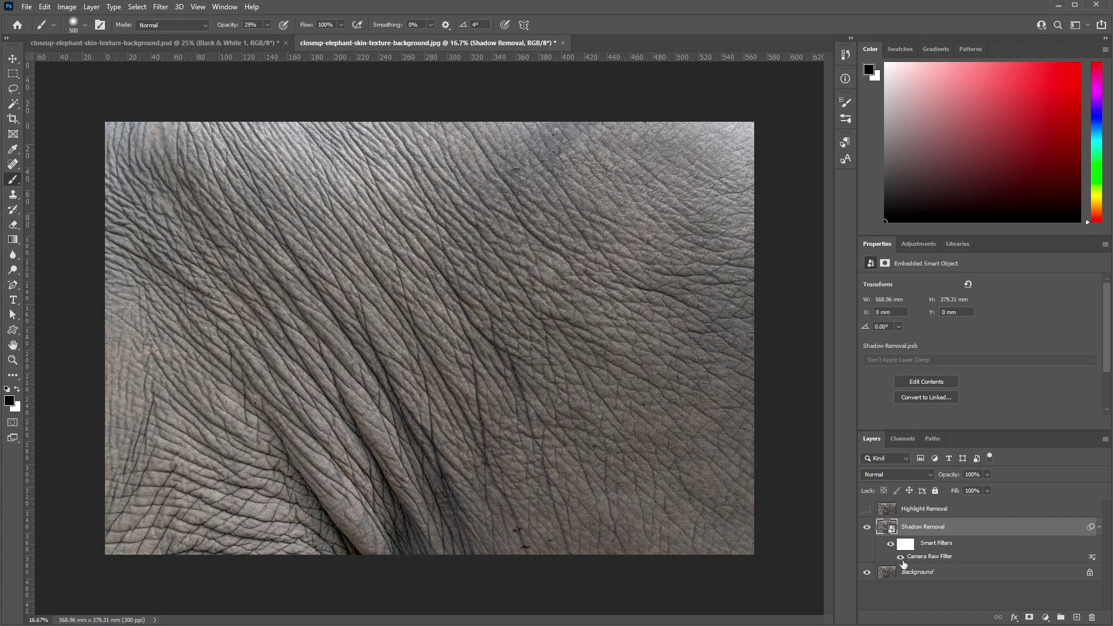
pyautogui.click(901, 558)
pyautogui.moveTo(935, 560); pyautogui.dragTo(906, 547)
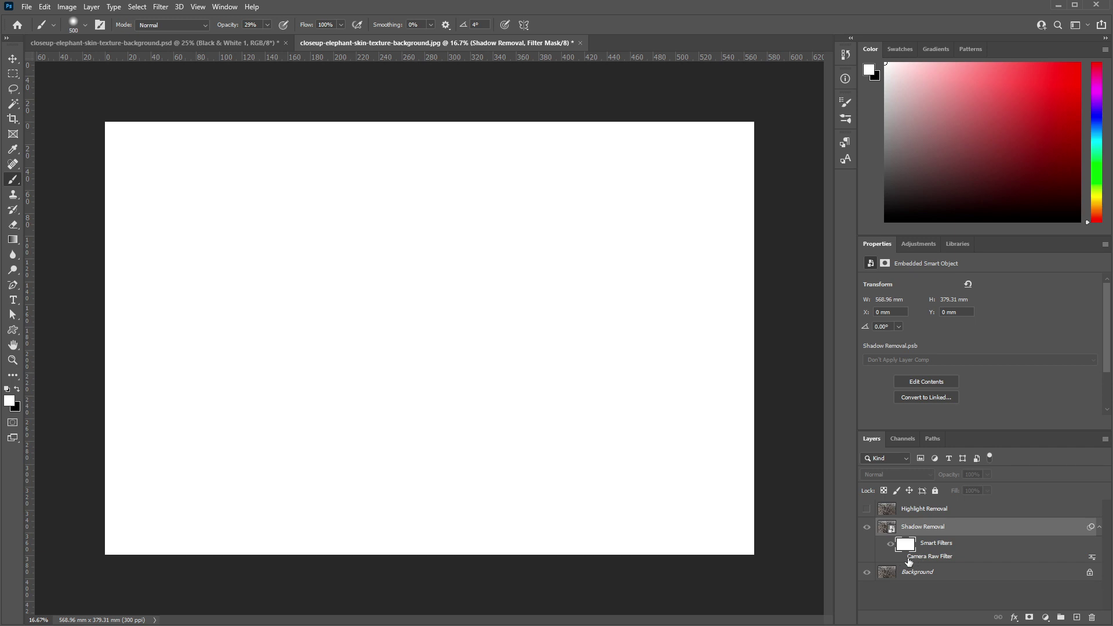
pyautogui.click(900, 558)
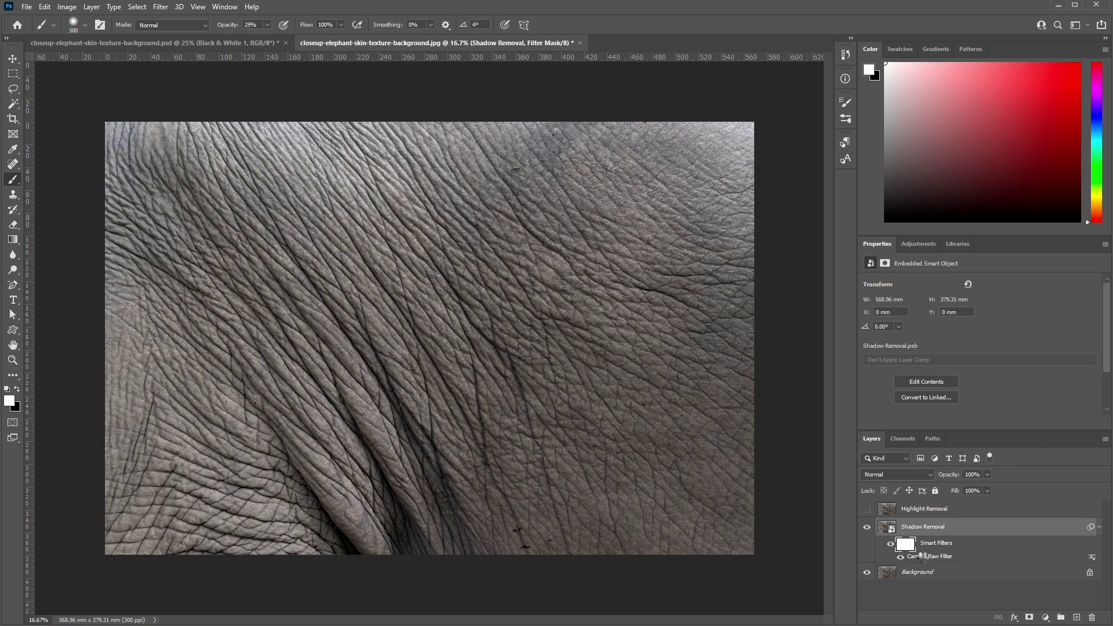
pyautogui.click(926, 558)
# - Duplicate the Camera Raw filter to four copies and compare with smart filters off and on
pyautogui.moveTo(926, 559)
pyautogui.mouseDown()
pyautogui.moveTo(945, 542)
pyautogui.moveTo(923, 554)
pyautogui.mouseUp()
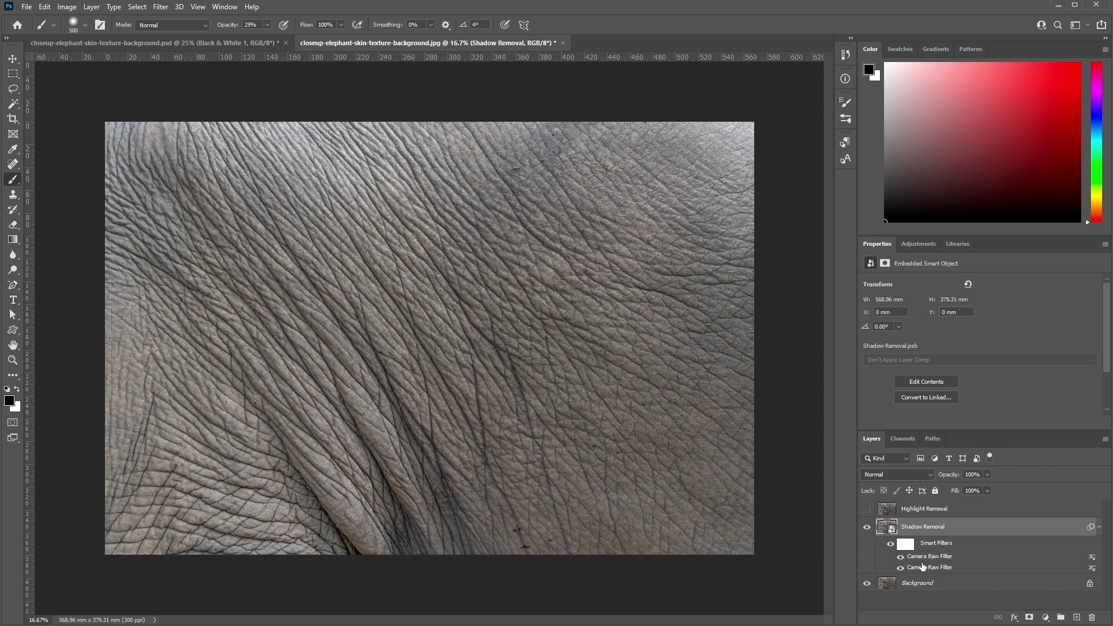
pyautogui.moveTo(928, 570); pyautogui.dragTo(937, 548)
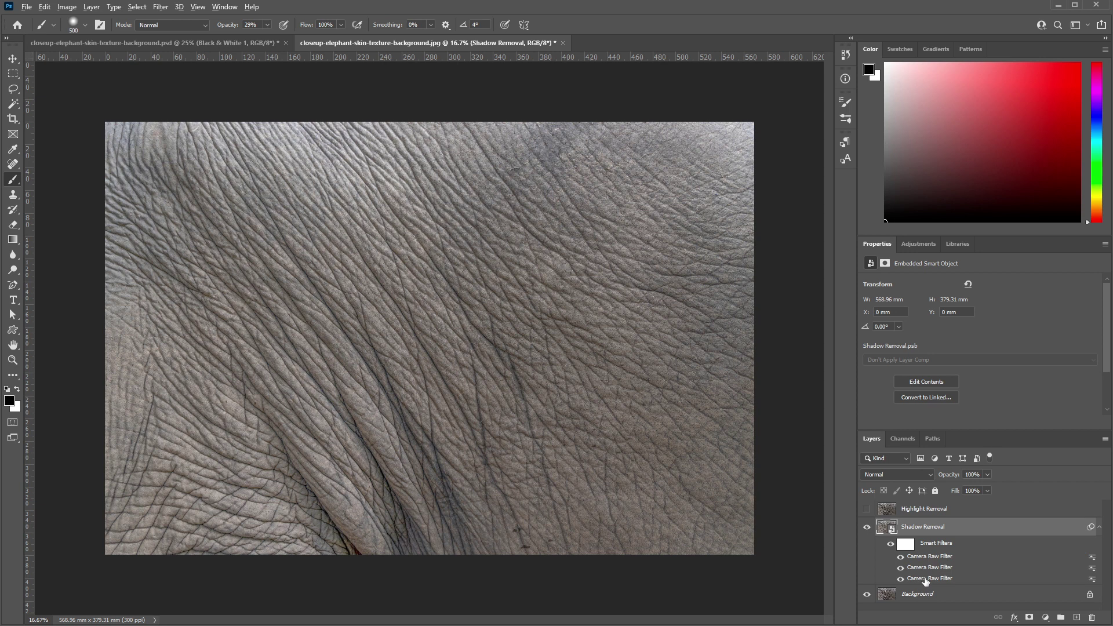
pyautogui.moveTo(925, 581); pyautogui.dragTo(933, 541)
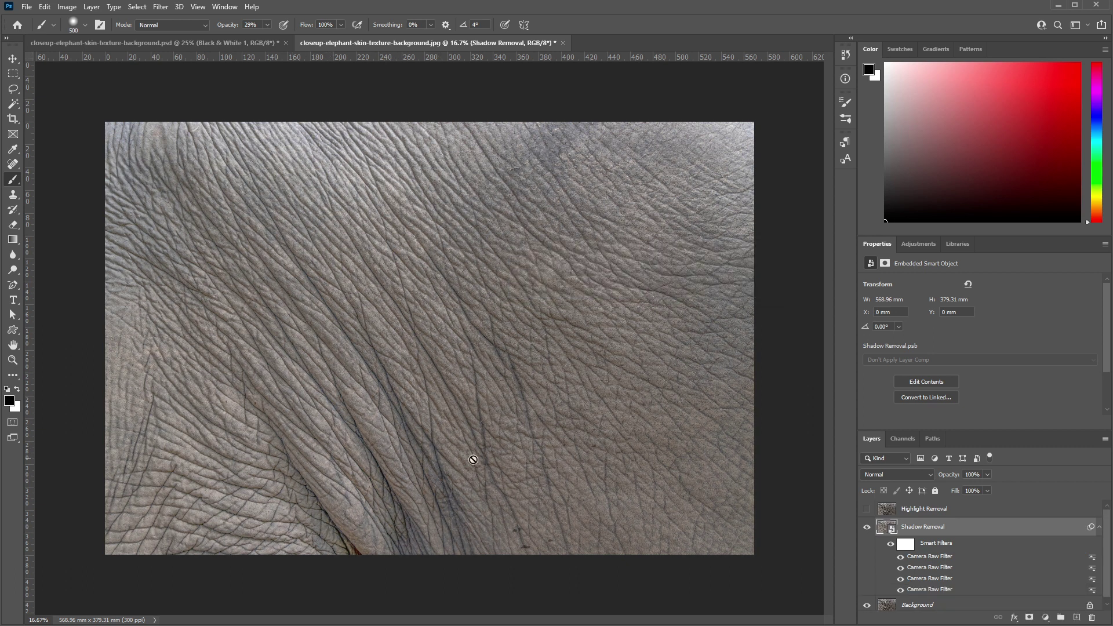
pyautogui.click(891, 544)
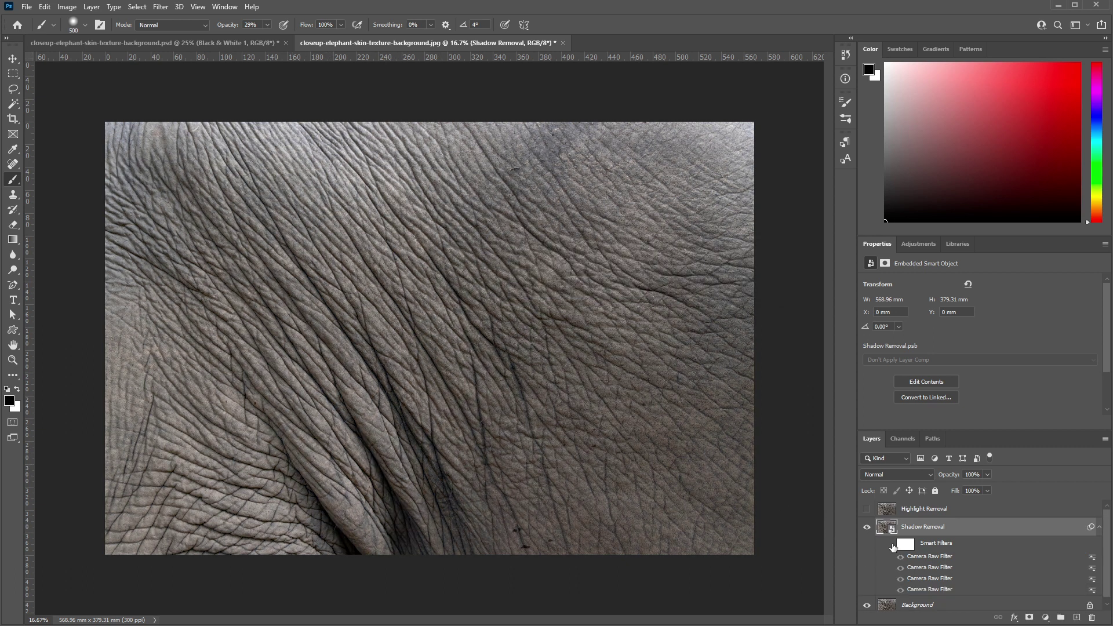
pyautogui.click(891, 544)
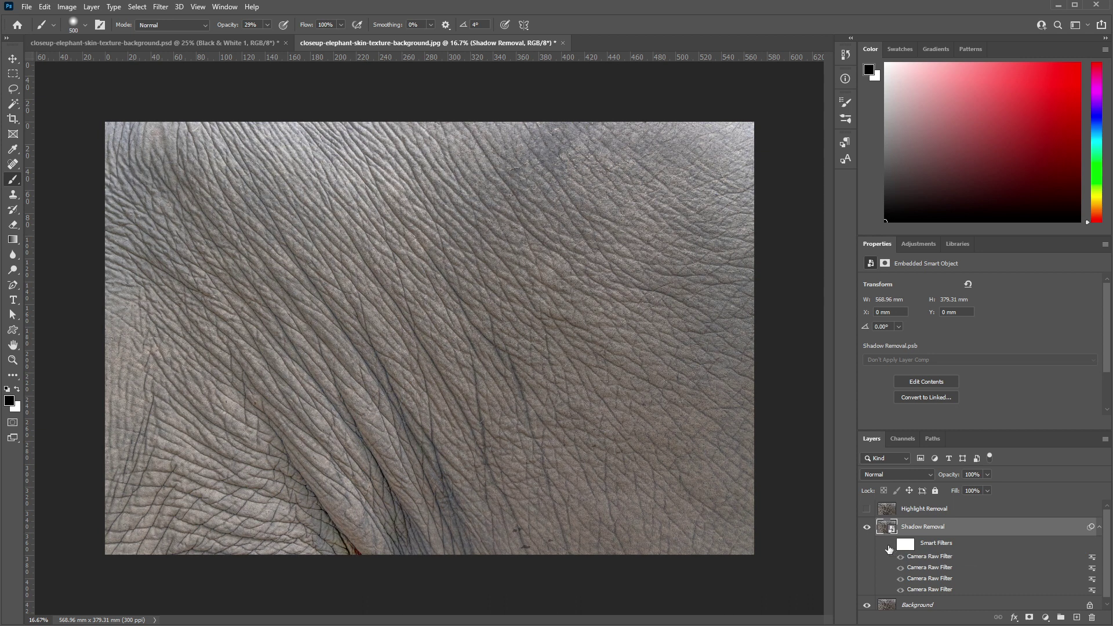
pyautogui.click(891, 544)
pyautogui.click(891, 544)
pyautogui.click(905, 543)
# - Invert the Shadow Removal filter mask to black and zoom into the skin texture
pyautogui.press('x')
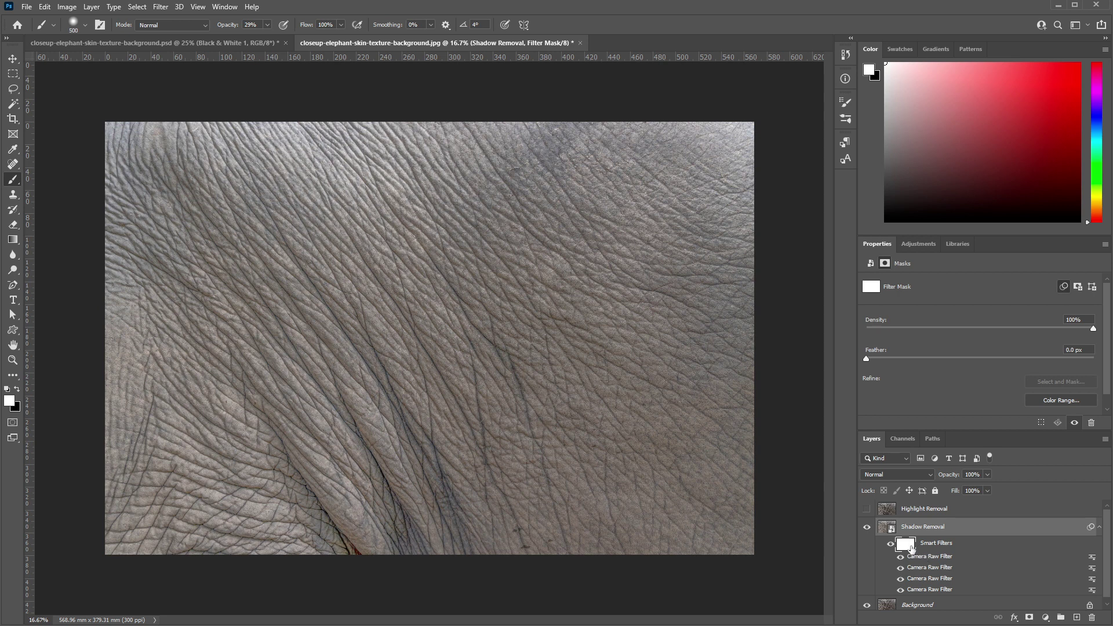
pyautogui.hotkey('ctrl', 'i')
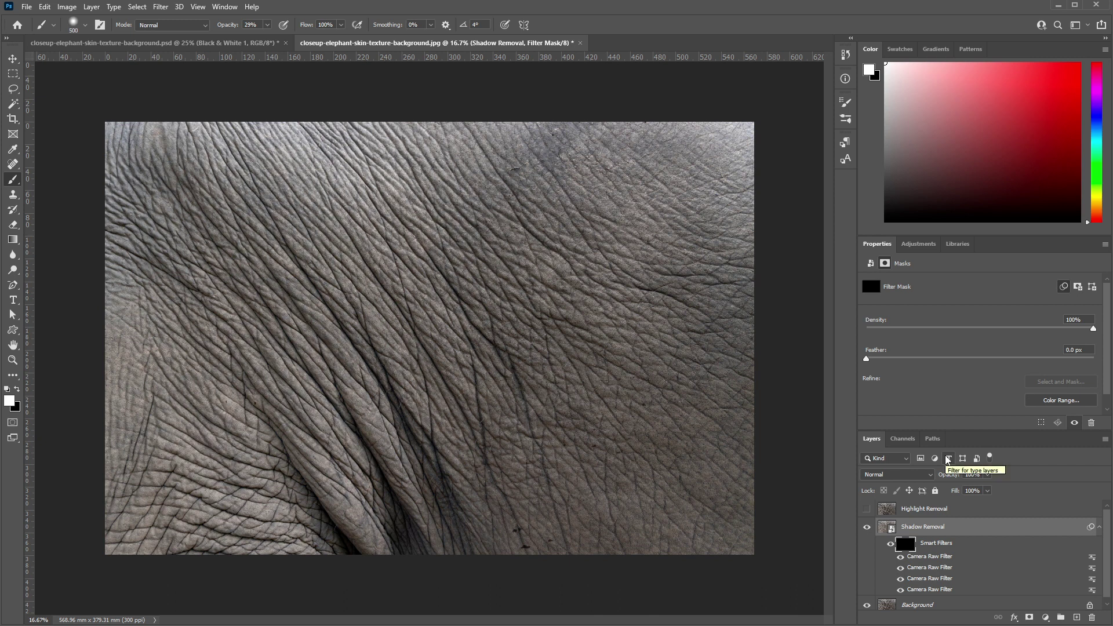
pyautogui.hotkey('ctrl', '+')
pyautogui.hotkey('ctrl', '+')
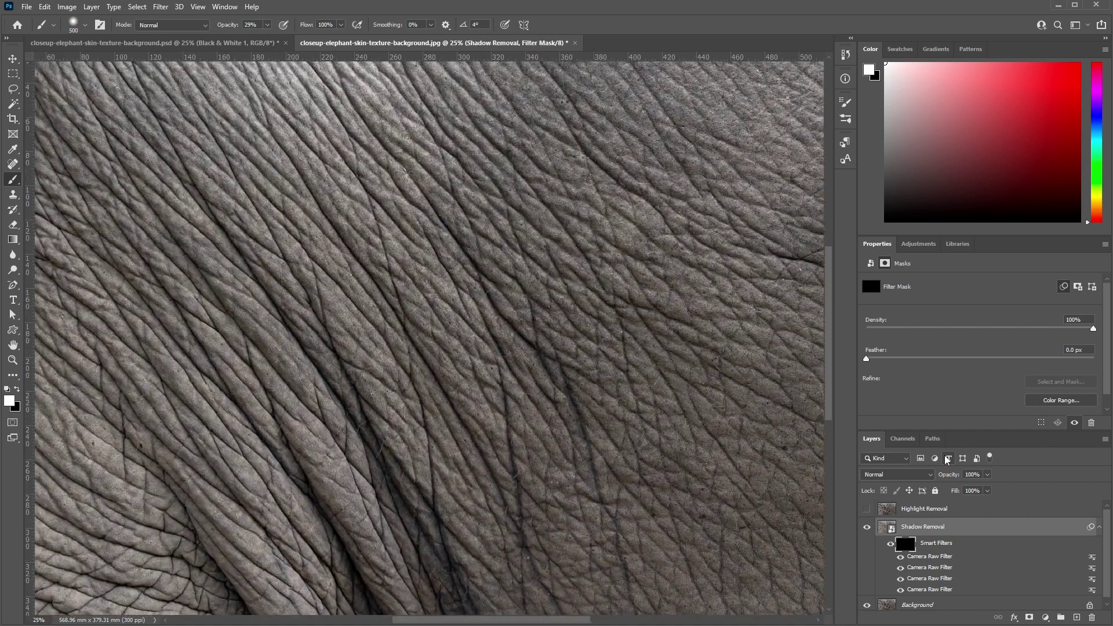
pyautogui.moveTo(658, 385); pyautogui.dragTo(530, 364)
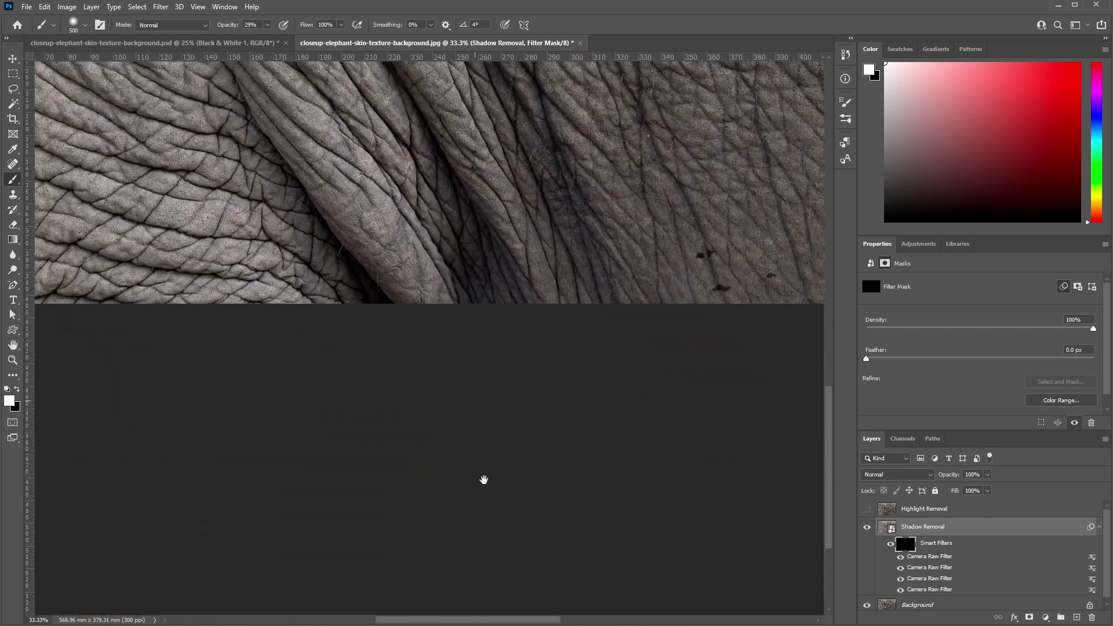
pyautogui.scroll(3, 484, 480)
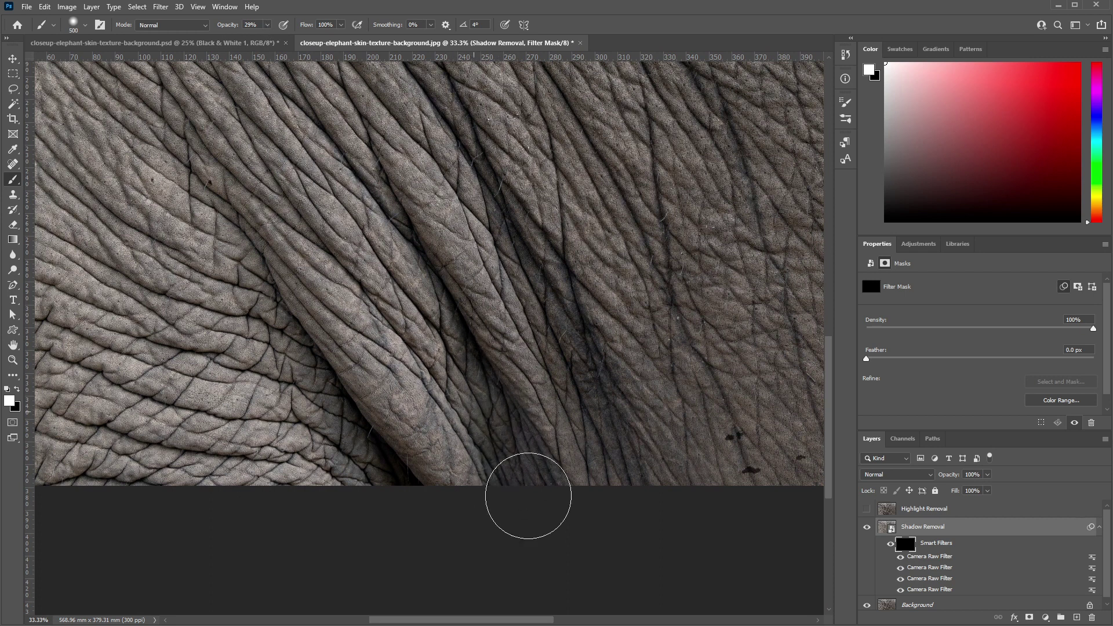
# - Paint white over the dark creases with a 200 px brush to lift their shadows
pyautogui.moveTo(464, 330)
pyautogui.mouseDown()
pyautogui.moveTo(586, 405)
pyautogui.moveTo(586, 368)
pyautogui.moveTo(505, 226)
pyautogui.mouseUp()
pyautogui.press('[')
pyautogui.press('[')
pyautogui.press('[')
pyautogui.press('[')
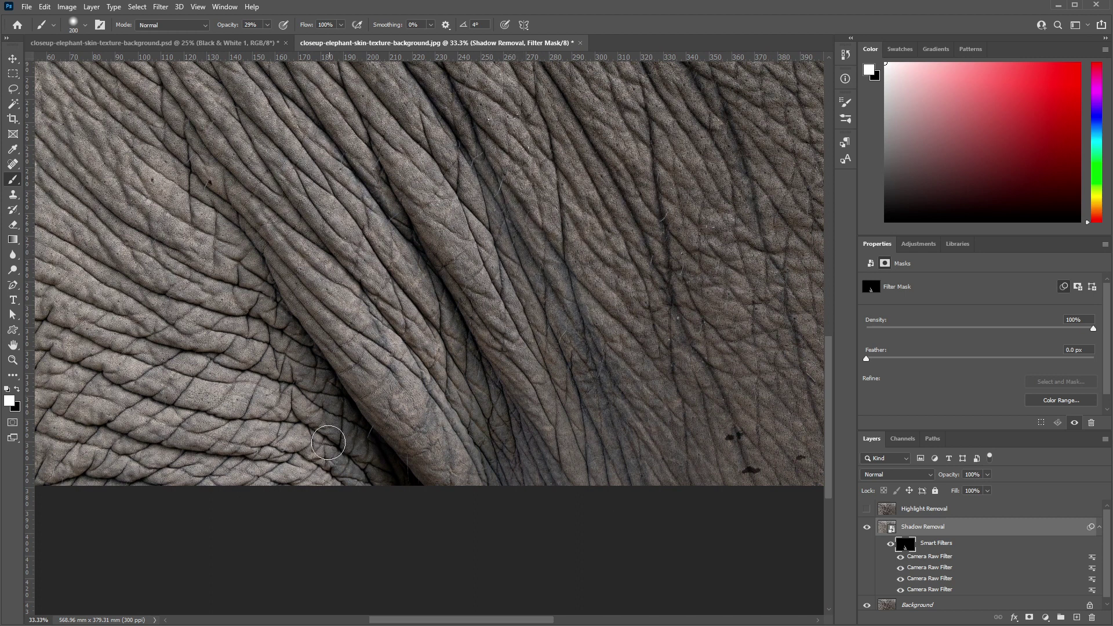
pyautogui.moveTo(328, 443)
pyautogui.mouseDown()
pyautogui.moveTo(429, 514)
pyautogui.moveTo(452, 549)
pyautogui.moveTo(326, 392)
pyautogui.mouseUp()
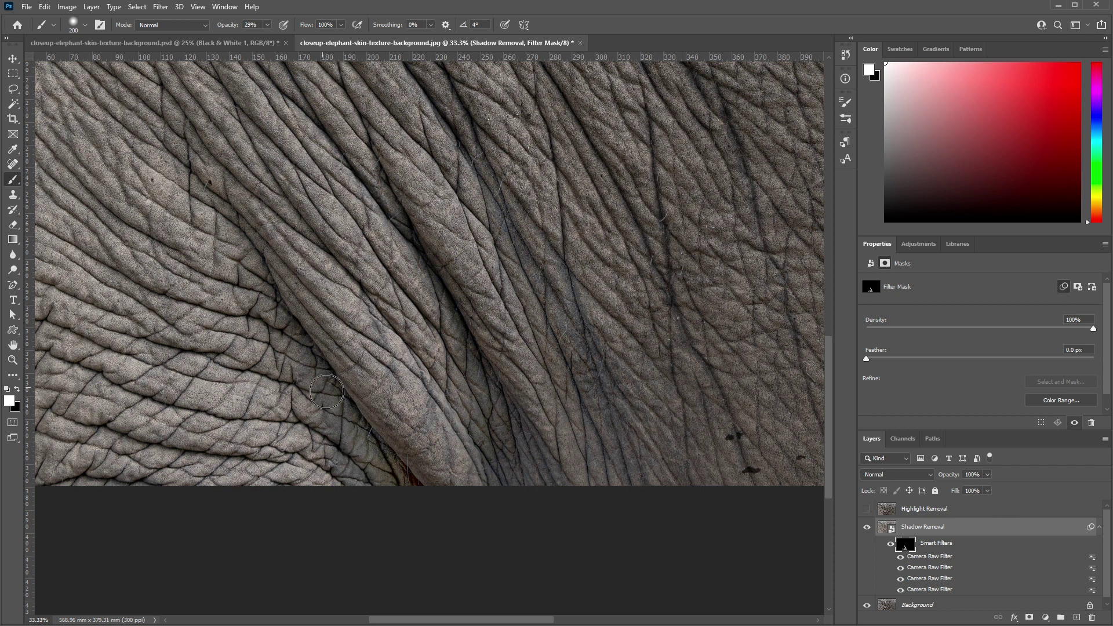
pyautogui.moveTo(342, 255)
pyautogui.mouseDown()
pyautogui.moveTo(389, 371)
pyautogui.moveTo(509, 539)
pyautogui.mouseUp()
pyautogui.moveTo(437, 324); pyautogui.dragTo(516, 417)
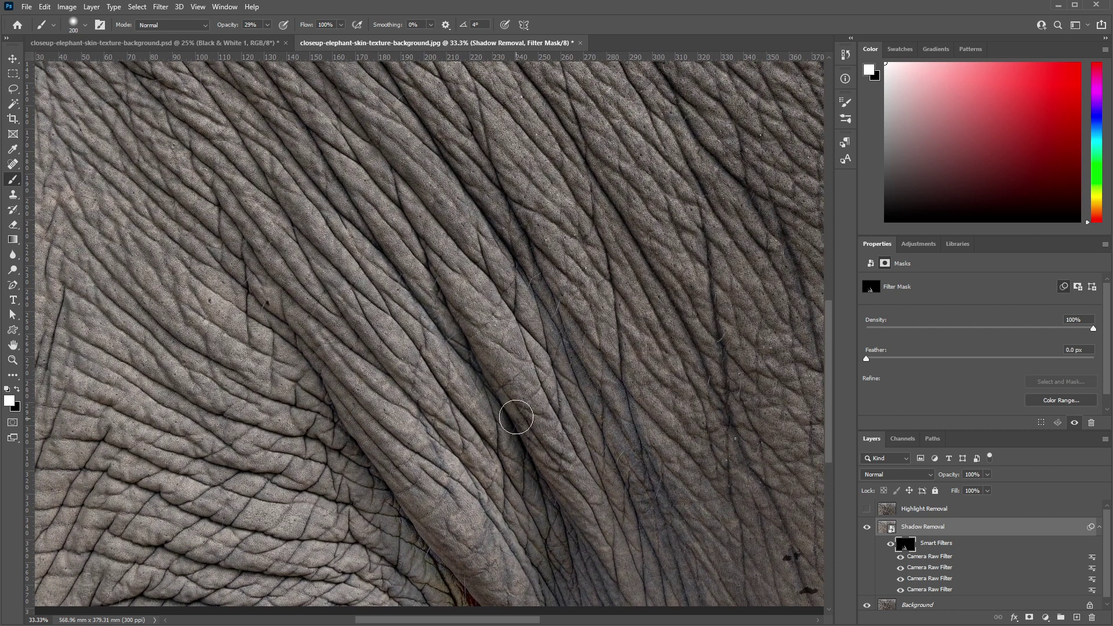
pyautogui.moveTo(460, 321)
pyautogui.mouseDown()
pyautogui.moveTo(509, 440)
pyautogui.moveTo(553, 451)
pyautogui.mouseUp()
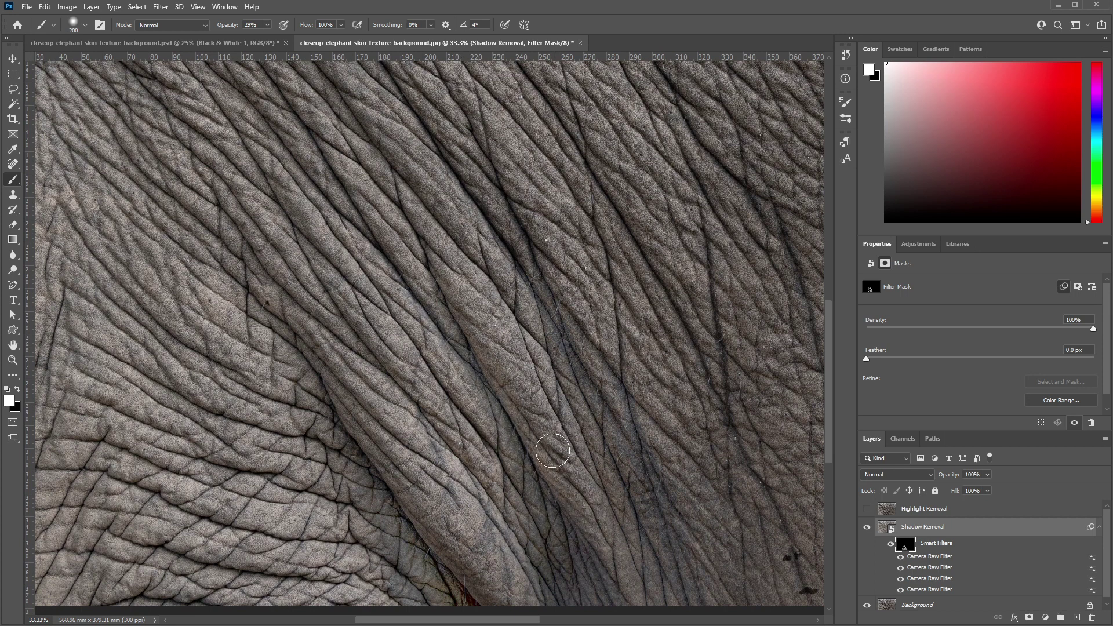
pyautogui.moveTo(455, 173); pyautogui.dragTo(553, 313)
pyautogui.moveTo(621, 225); pyautogui.dragTo(685, 318)
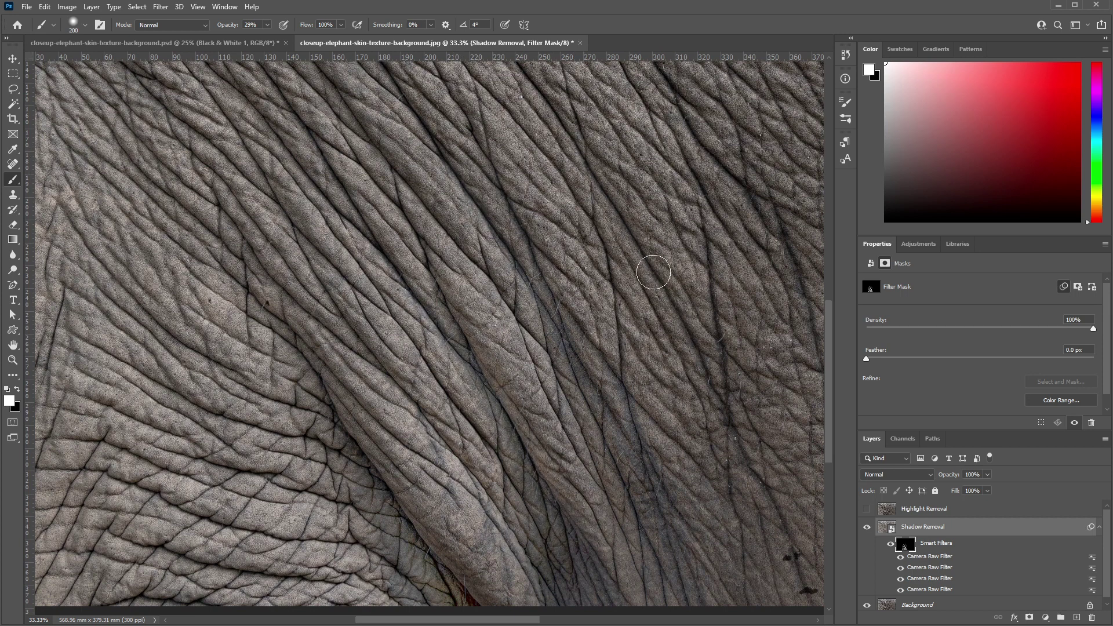
pyautogui.moveTo(654, 272); pyautogui.dragTo(734, 437)
pyautogui.moveTo(702, 231); pyautogui.dragTo(725, 407)
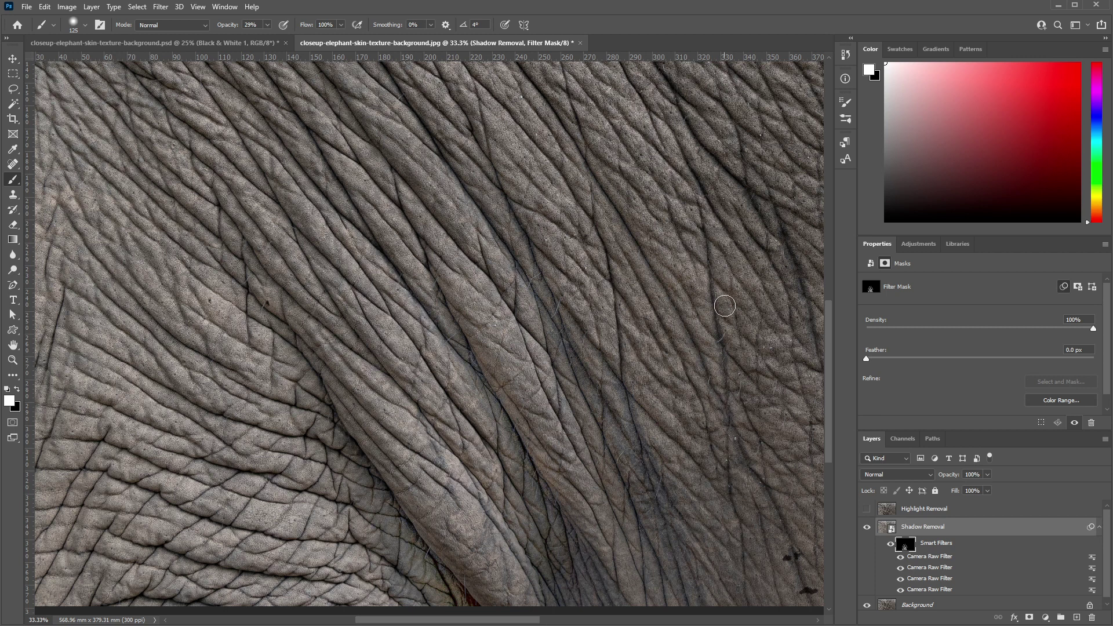
pyautogui.moveTo(776, 223); pyautogui.dragTo(814, 316)
pyautogui.moveTo(717, 157); pyautogui.dragTo(731, 172)
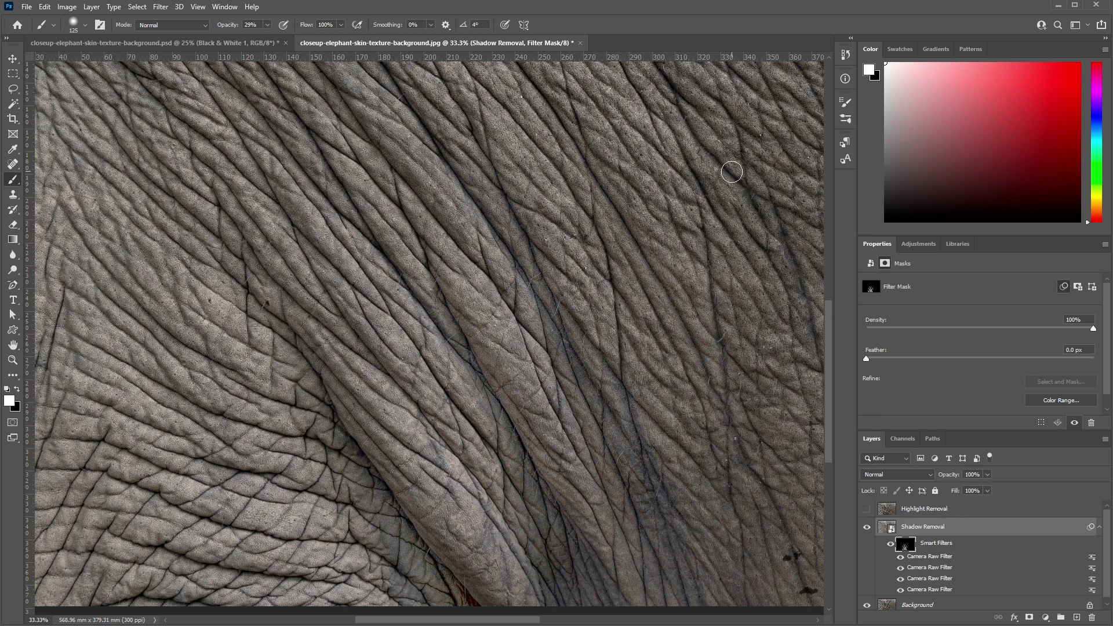
pyautogui.hotkey('ctrl', '-')
pyautogui.hotkey('ctrl', '-')
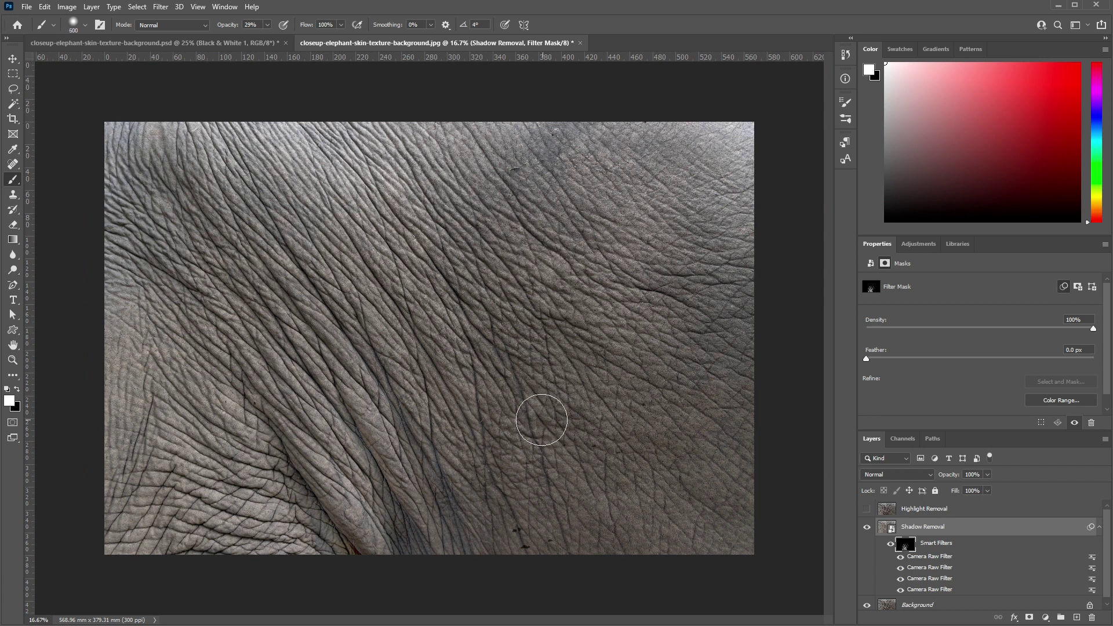
pyautogui.press(']')
pyautogui.press(']')
pyautogui.press(']')
pyautogui.press(']')
pyautogui.rightClick(609, 438)
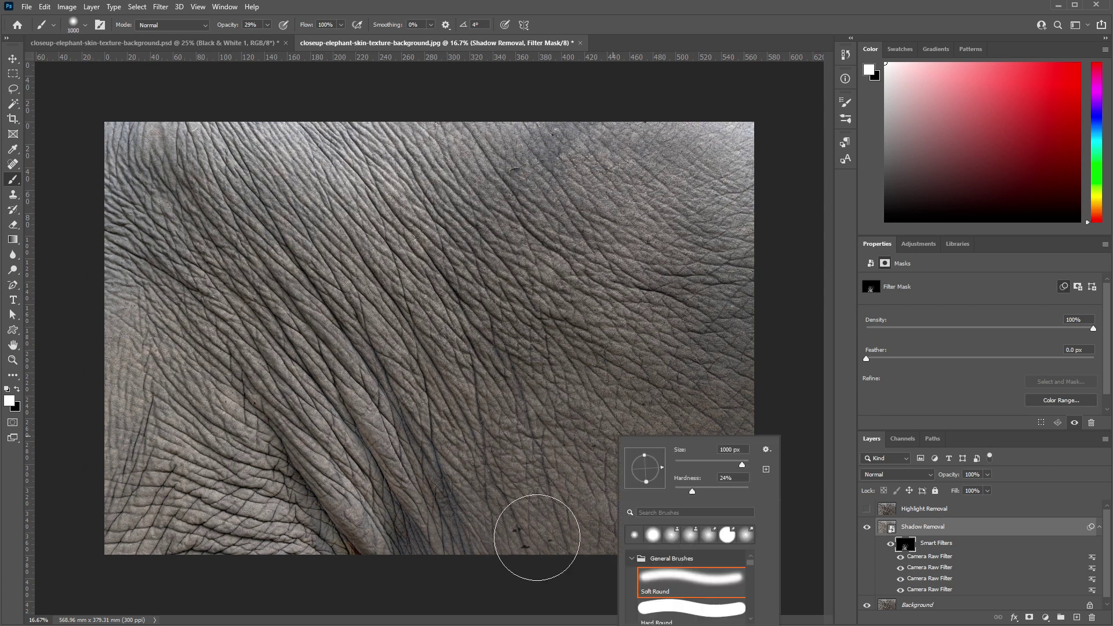
pyautogui.click(548, 580)
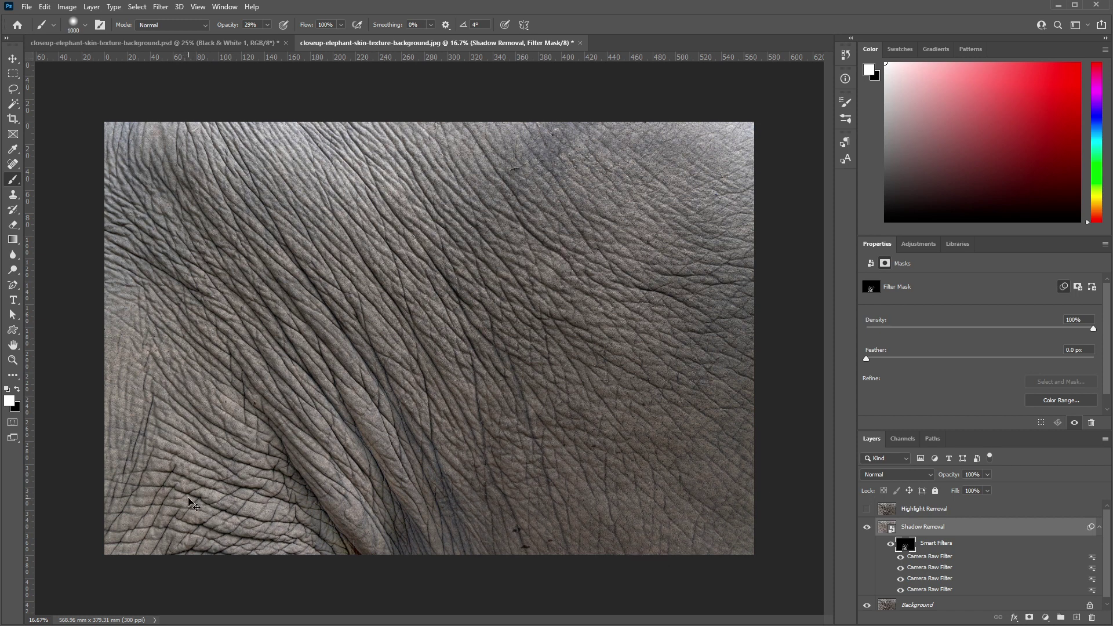
pyautogui.hotkey('ctrl', '+')
pyautogui.hotkey('ctrl', '+')
pyautogui.hotkey('ctrl', '+')
pyautogui.moveTo(256, 452); pyautogui.dragTo(430, 331)
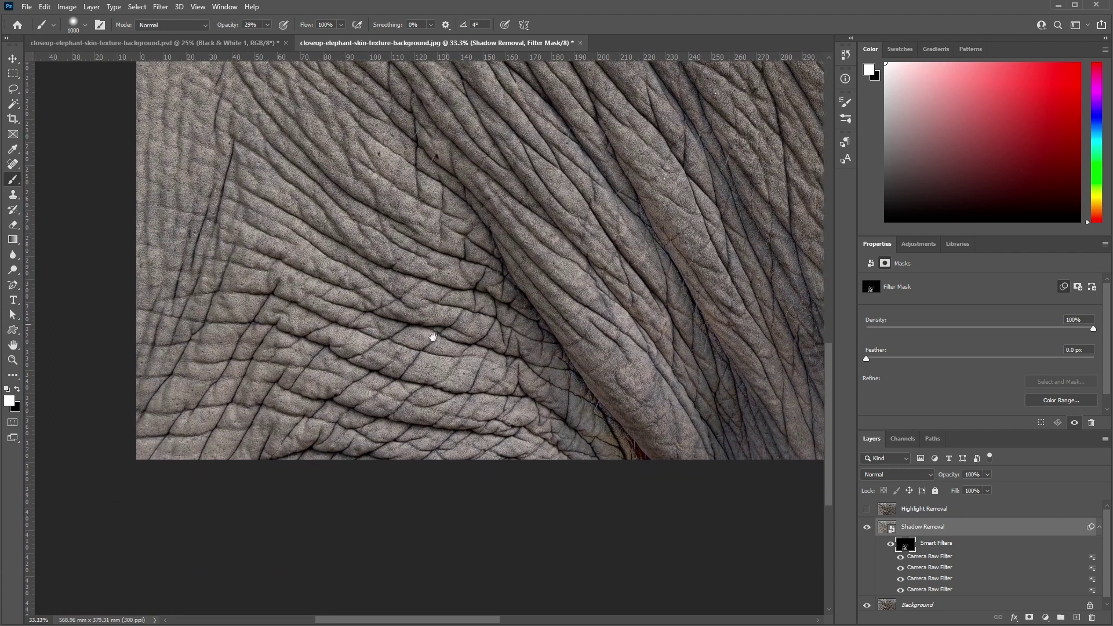
pyautogui.press('[')
pyautogui.press('[')
pyautogui.press('[')
pyautogui.press('[')
pyautogui.press('[')
pyautogui.press('[')
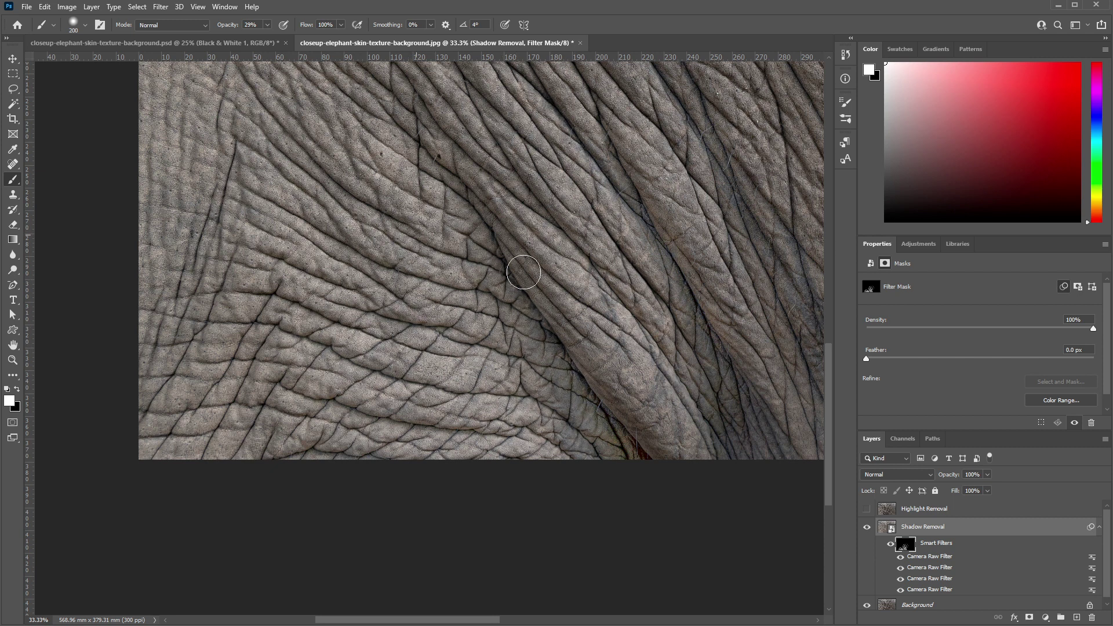
pyautogui.moveTo(473, 299); pyautogui.dragTo(437, 475)
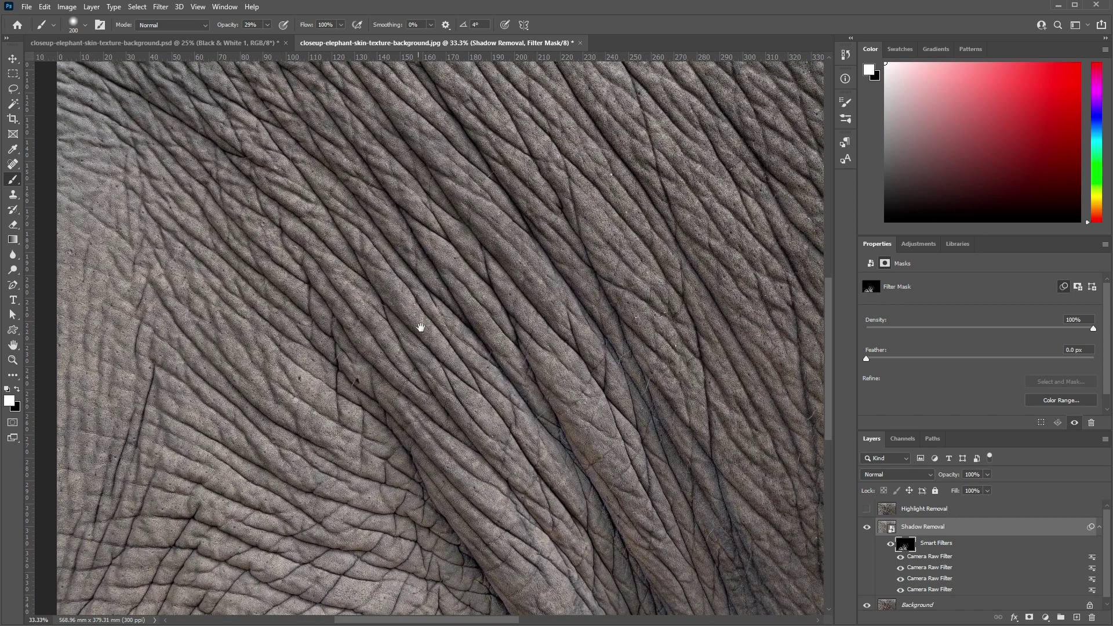
pyautogui.moveTo(421, 327); pyautogui.dragTo(152, 302)
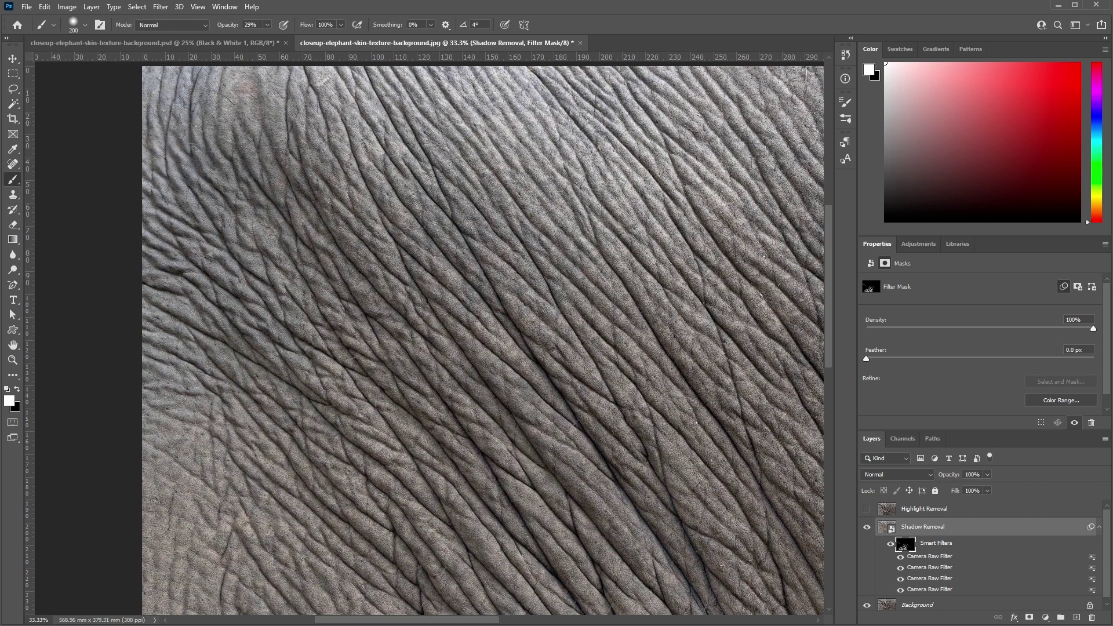
# - In the PSD document, compare Layer 1 with its smart filters off and on
pyautogui.hotkey('ctrl', 'Tab')
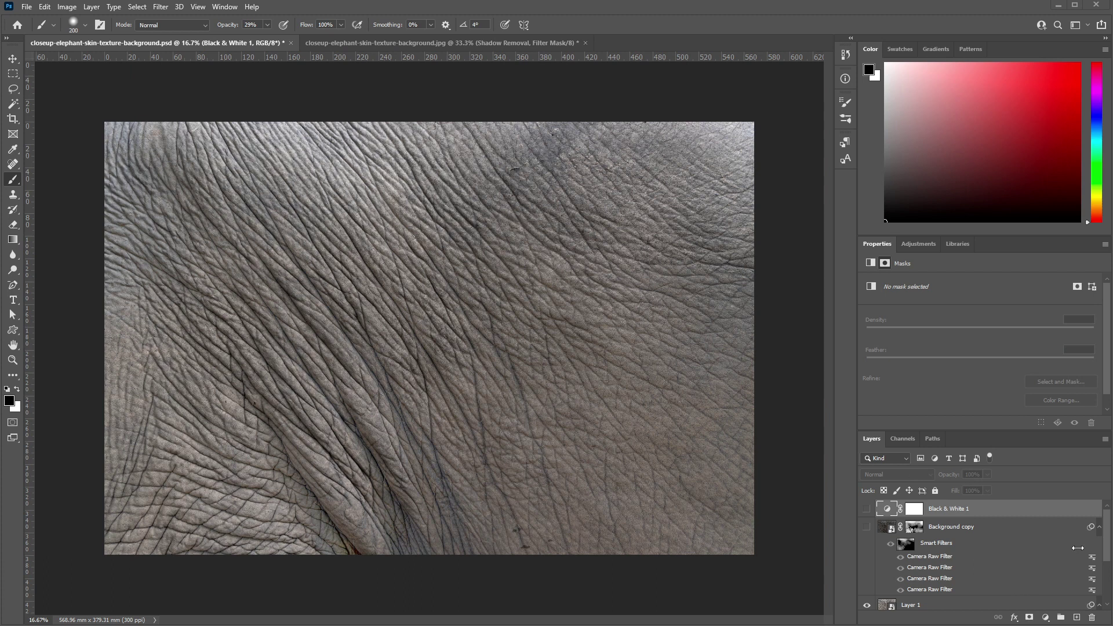
pyautogui.moveTo(1110, 561); pyautogui.dragTo(1110, 582)
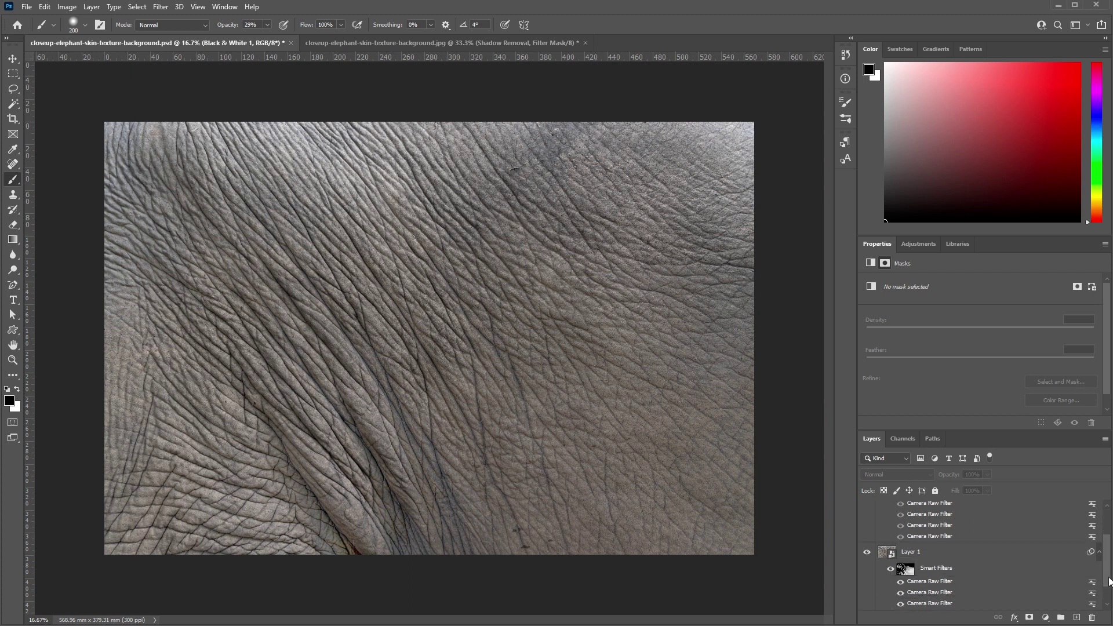
pyautogui.click(891, 571)
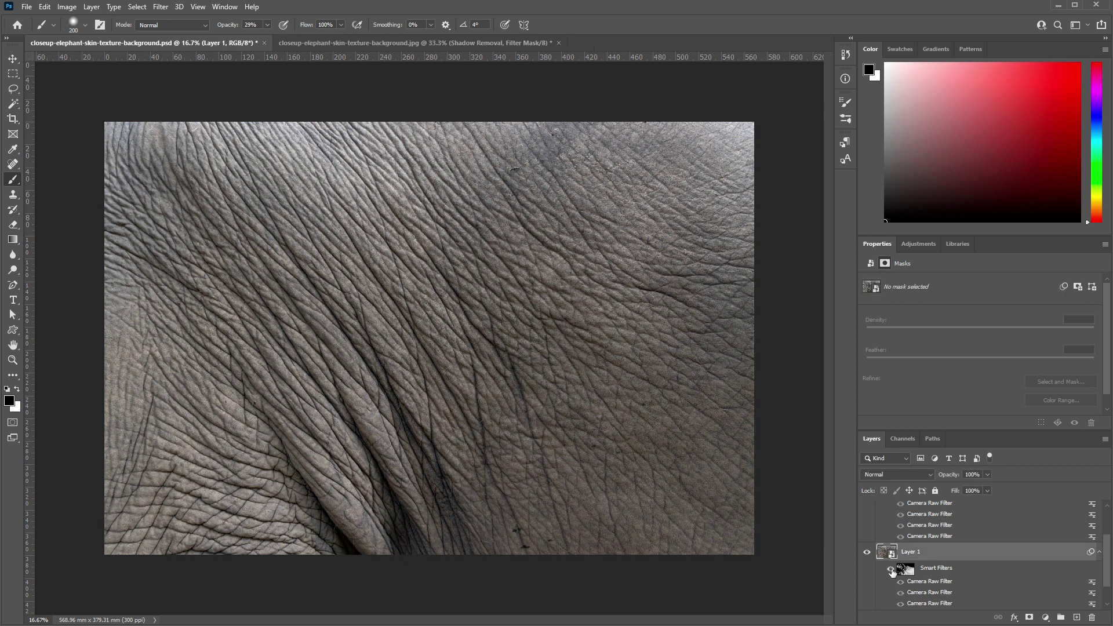
pyautogui.click(892, 571)
pyautogui.click(891, 571)
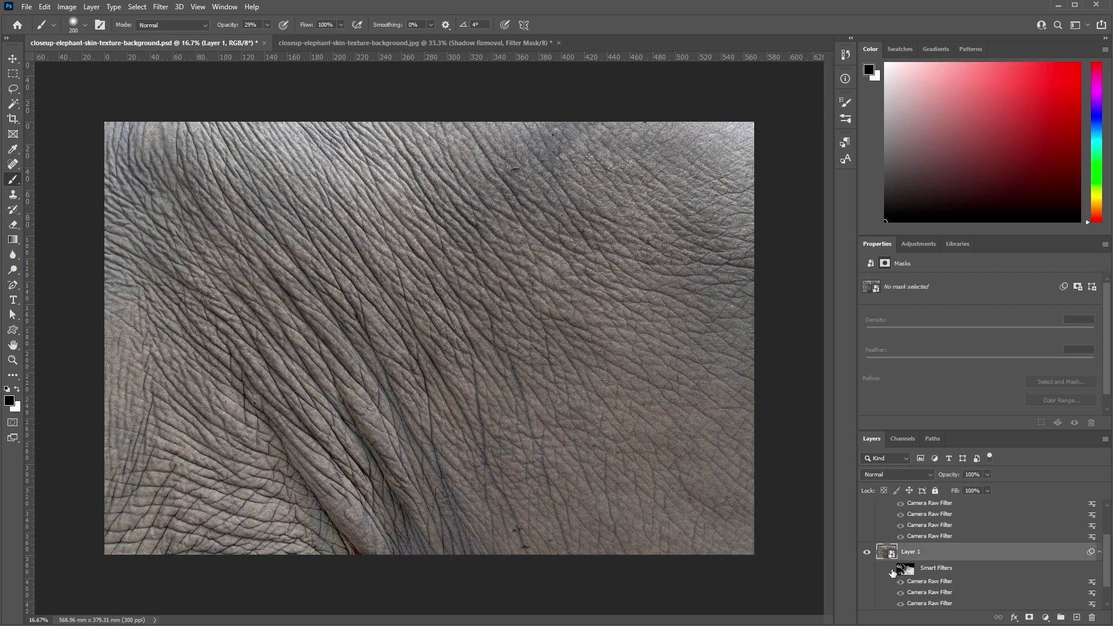
pyautogui.click(892, 571)
# - In the JPG document, show the Highlight Removal layer and convert it to a smart object
pyautogui.click(498, 45)
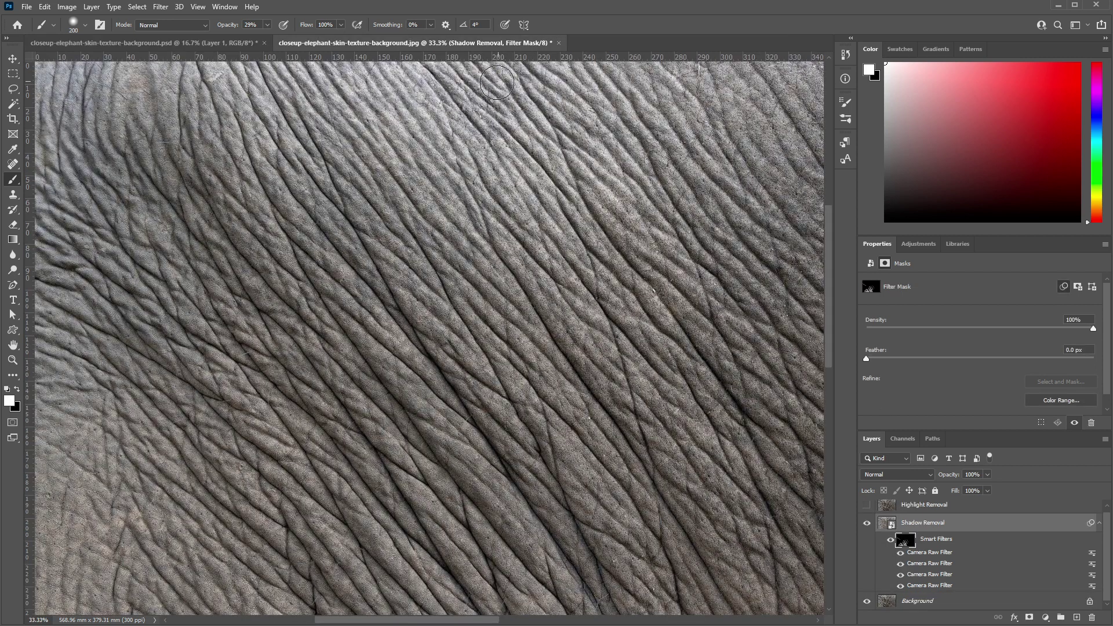
pyautogui.hotkey('ctrl', '-')
pyautogui.hotkey('ctrl', '-')
pyautogui.hotkey('ctrl', '-')
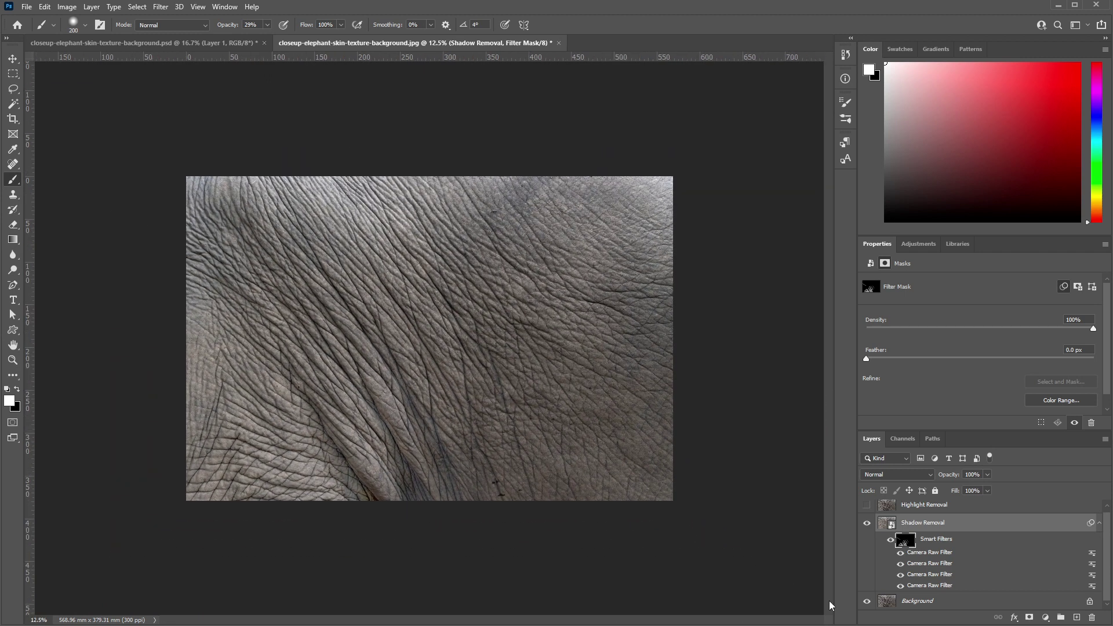
pyautogui.click(866, 506)
pyautogui.click(933, 506)
pyautogui.rightClick(962, 515)
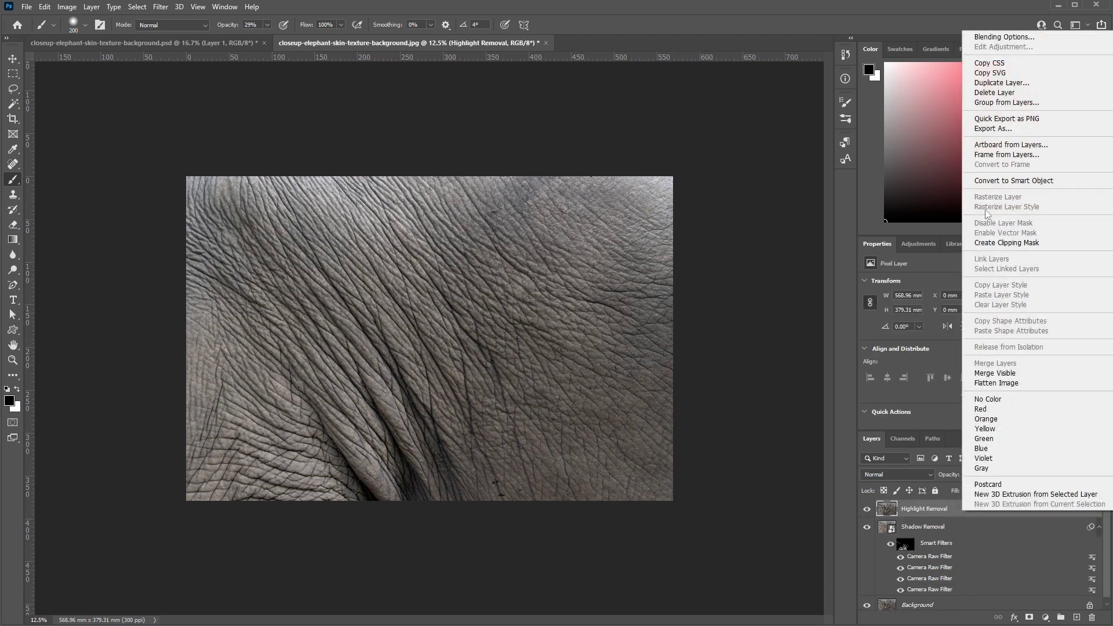
pyautogui.click(1015, 180)
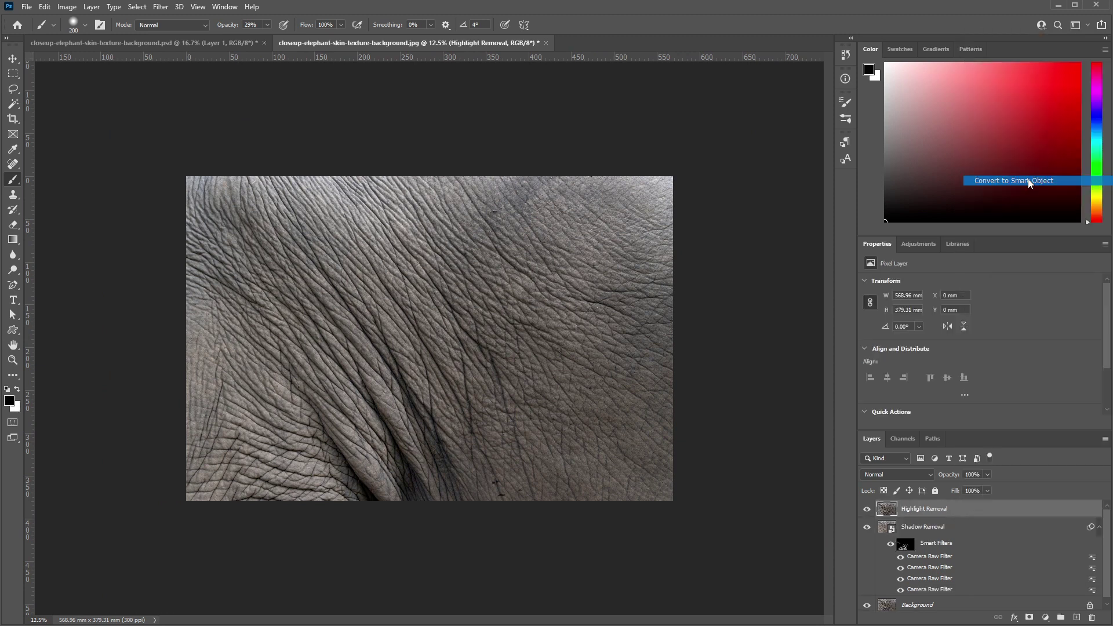
pyautogui.click(137, 7)
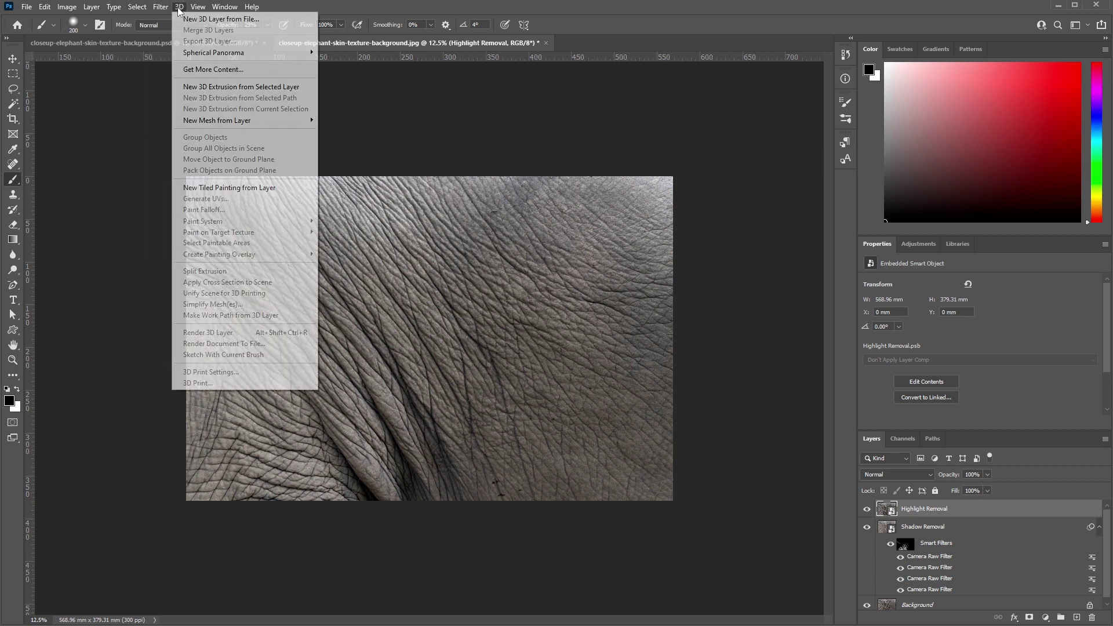
# - Apply Camera Raw with Highlights at -100, then duplicate it into four stacked filters
pyautogui.click(191, 19)
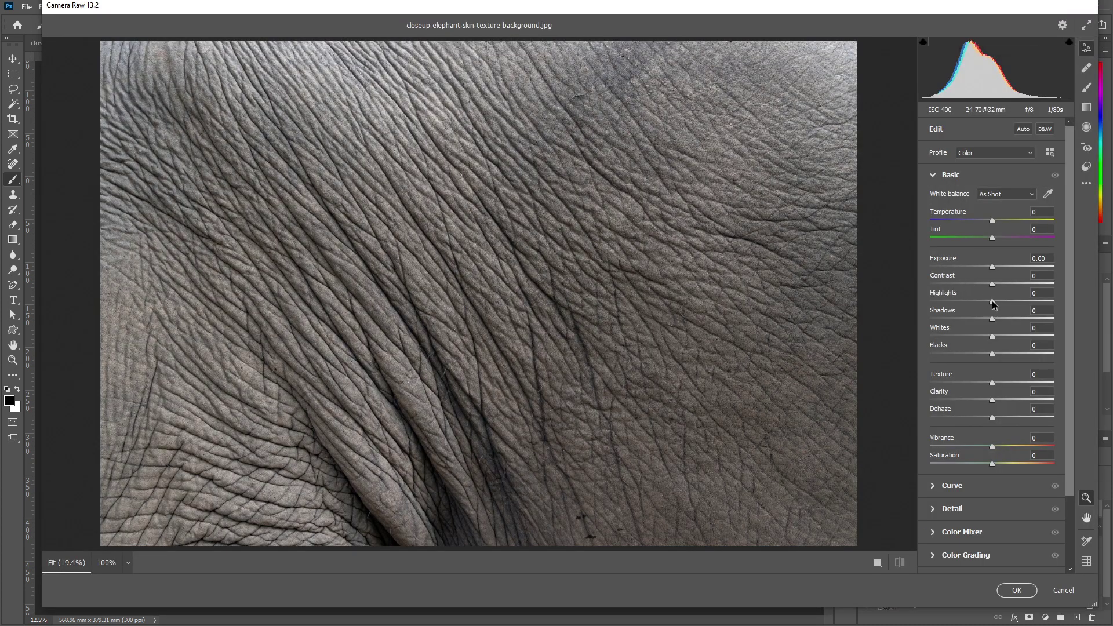
pyautogui.moveTo(993, 302); pyautogui.dragTo(904, 314)
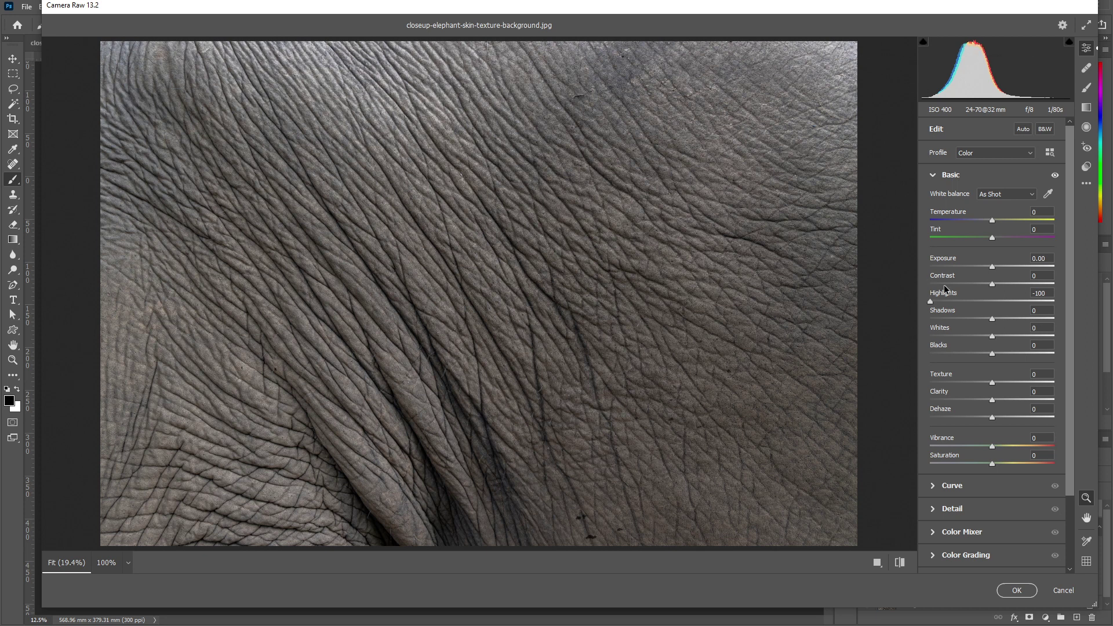
pyautogui.click(1015, 589)
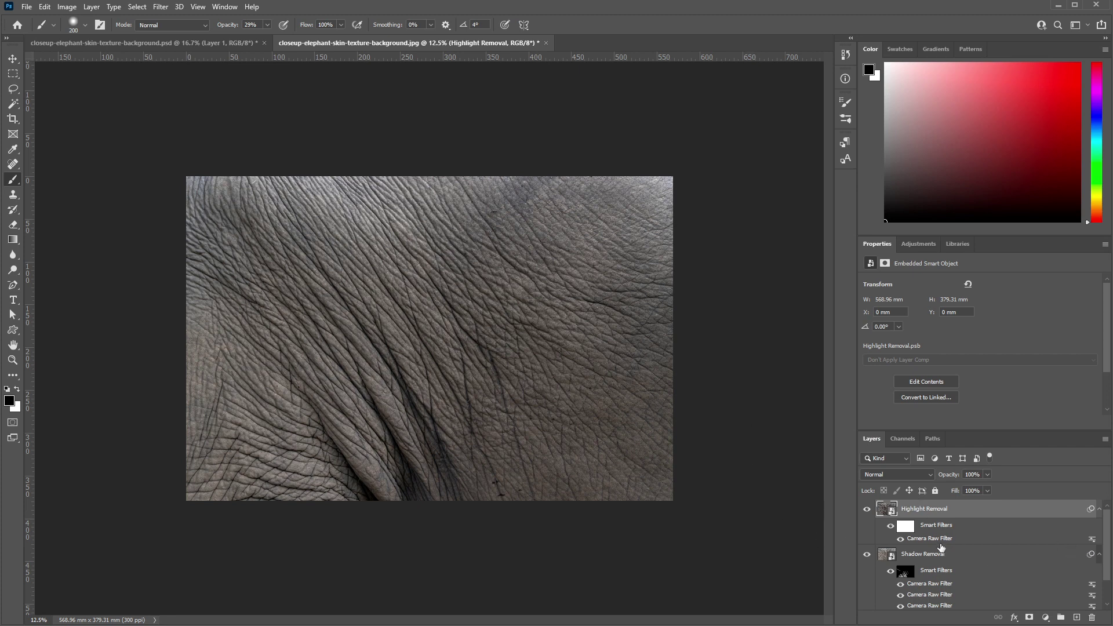
pyautogui.moveTo(939, 542); pyautogui.dragTo(965, 528)
pyautogui.moveTo(941, 539); pyautogui.dragTo(967, 527)
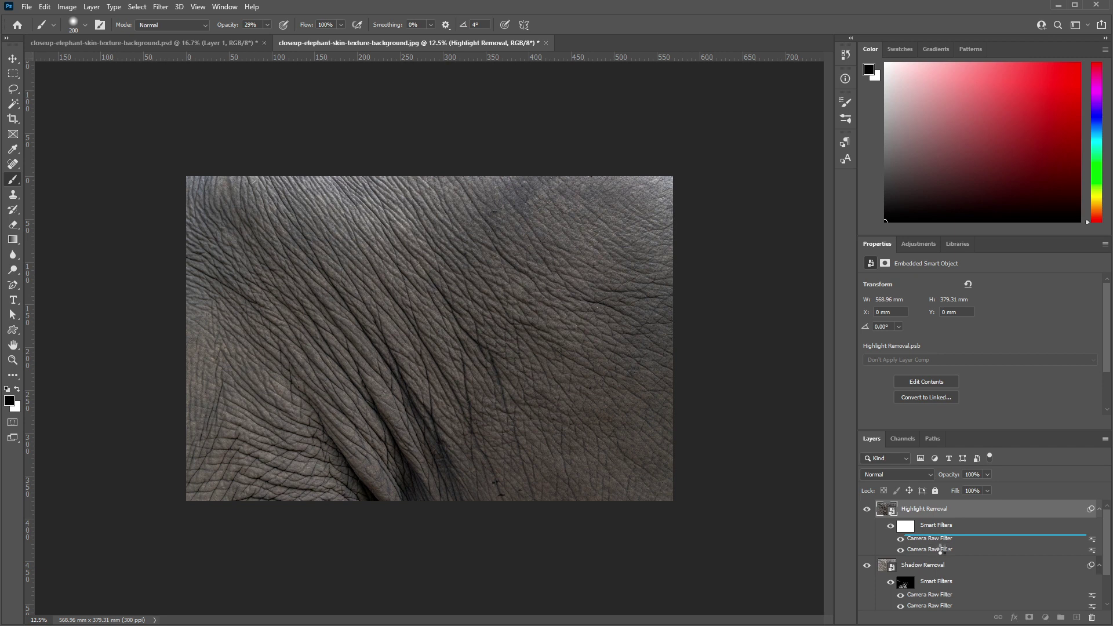
pyautogui.moveTo(944, 549); pyautogui.dragTo(953, 532)
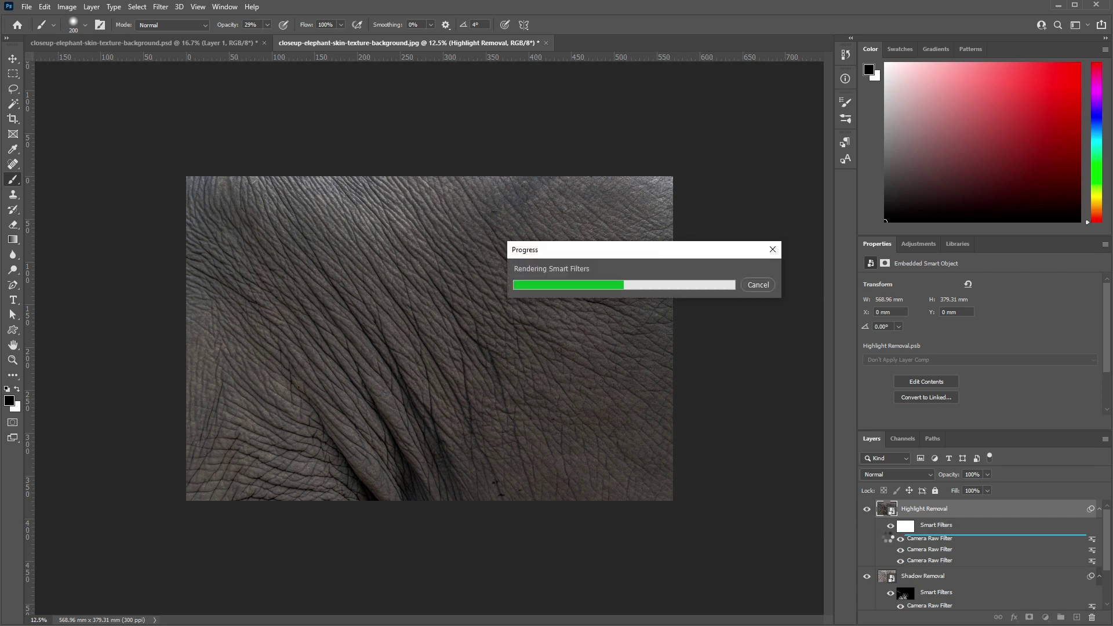
pyautogui.click(903, 528)
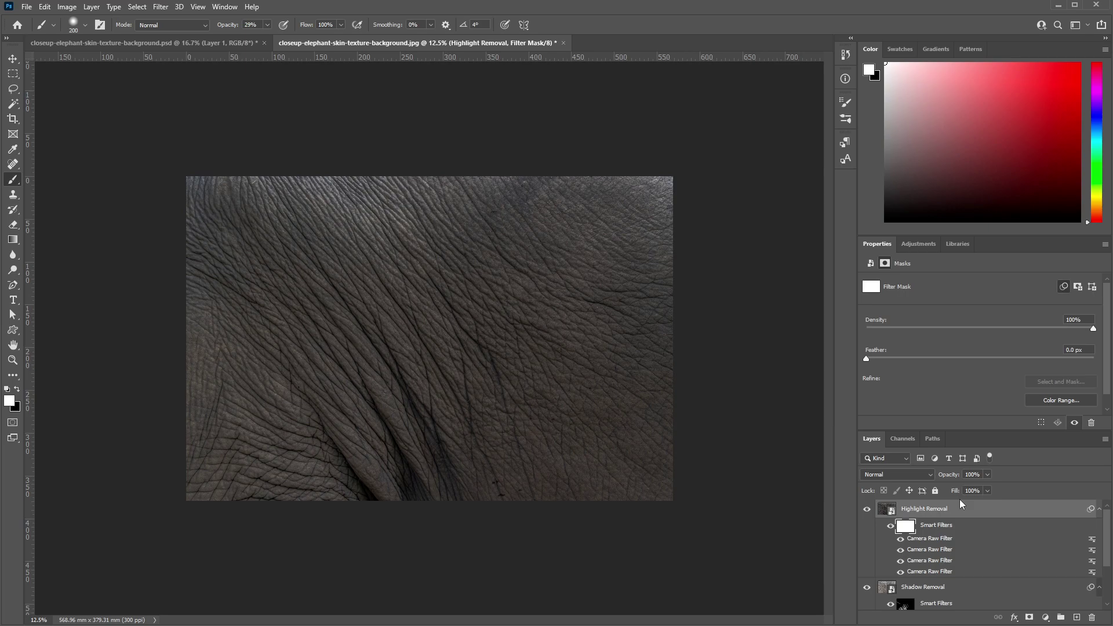
# - Invert the Highlight Removal filter mask to black and paint darkening over the upper image with a 900 px brush
pyautogui.hotkey('ctrl', 'i')
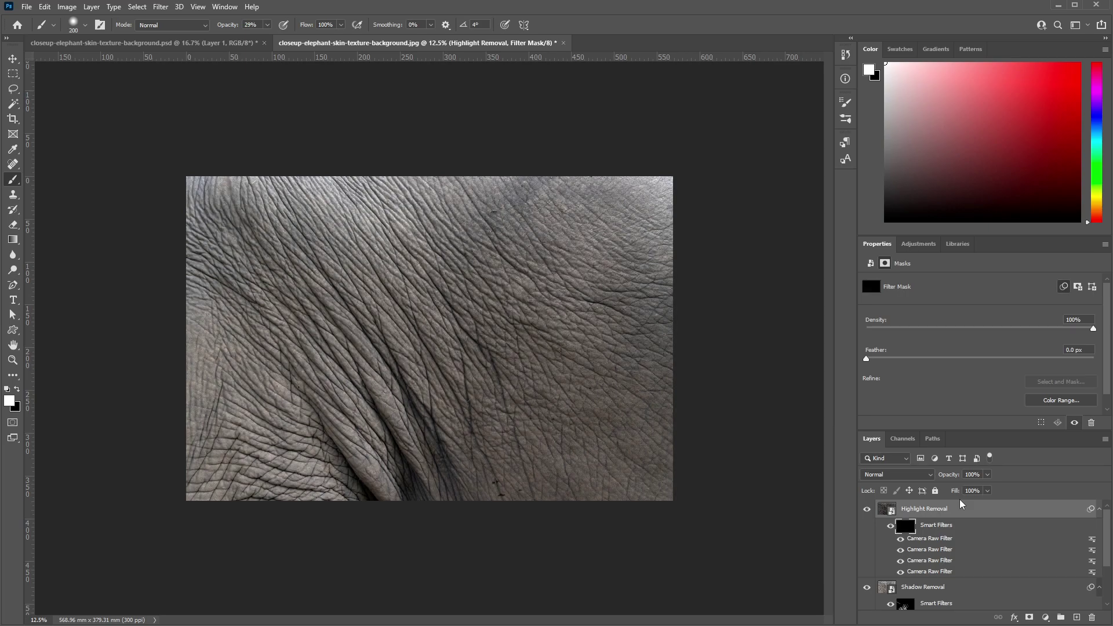
pyautogui.hotkey('ctrl', '+')
pyautogui.hotkey('ctrl', '+')
pyautogui.hotkey('ctrl', '+')
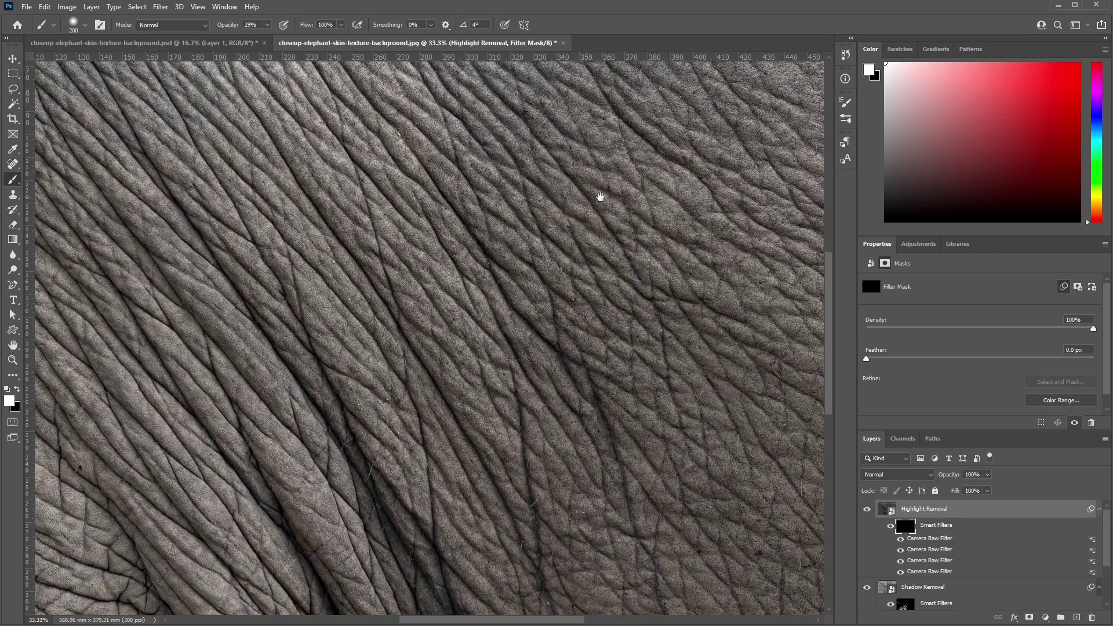
pyautogui.moveTo(599, 193)
pyautogui.mouseDown()
pyautogui.moveTo(508, 270)
pyautogui.moveTo(598, 206)
pyautogui.moveTo(587, 215)
pyautogui.mouseUp()
pyautogui.press(']')
pyautogui.press(']')
pyautogui.press(']')
pyautogui.press(']')
pyautogui.press(']')
pyautogui.press(']')
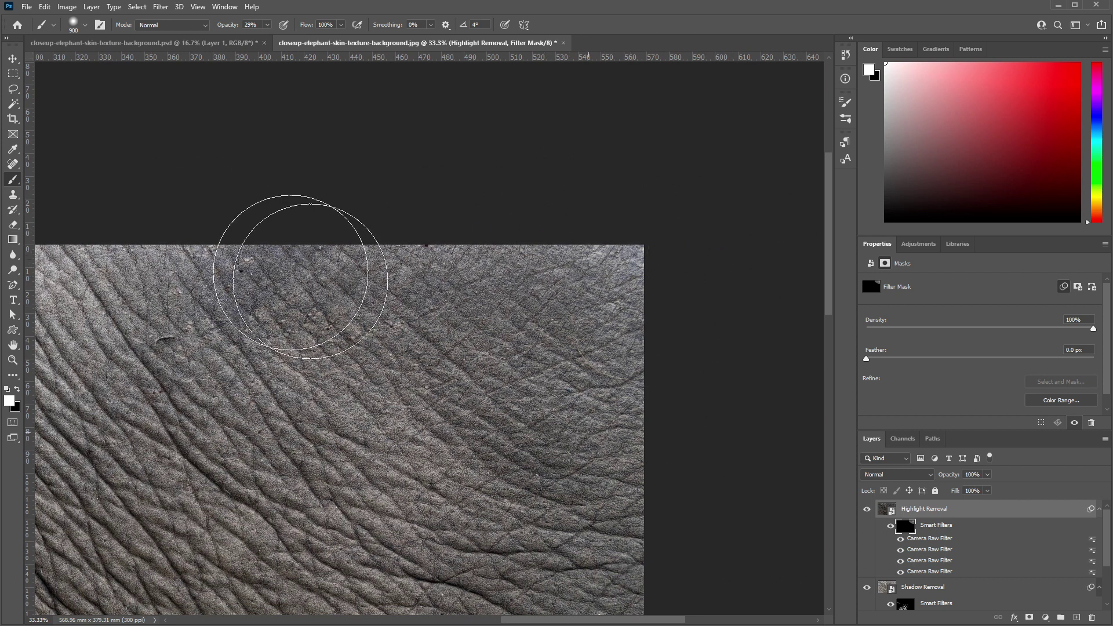
pyautogui.hotkey('ctrl', '-')
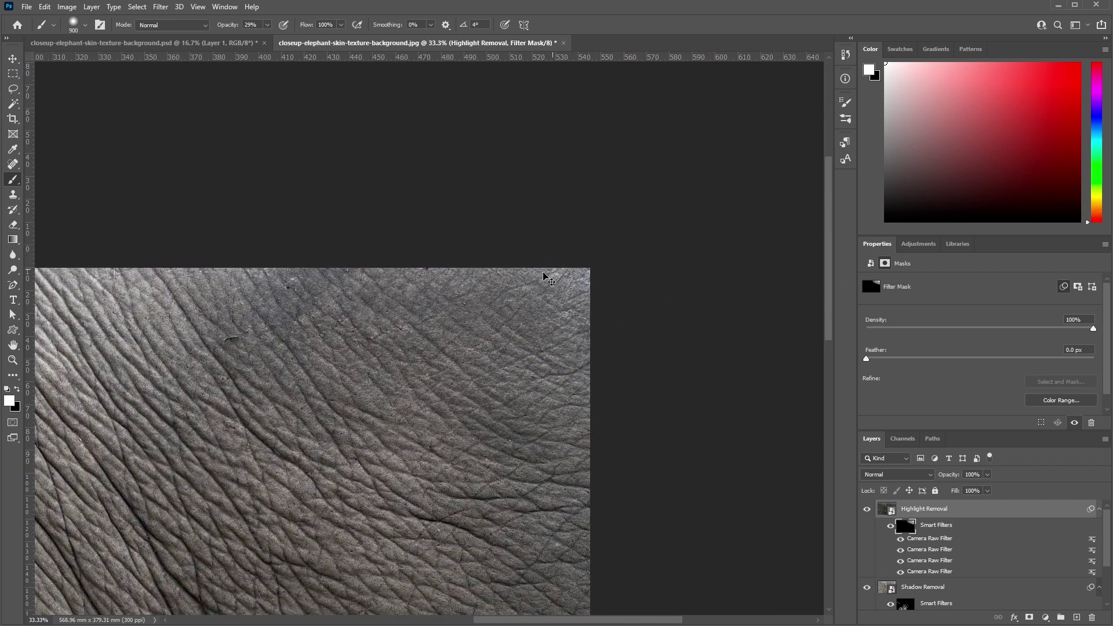
pyautogui.hotkey('ctrl', '-')
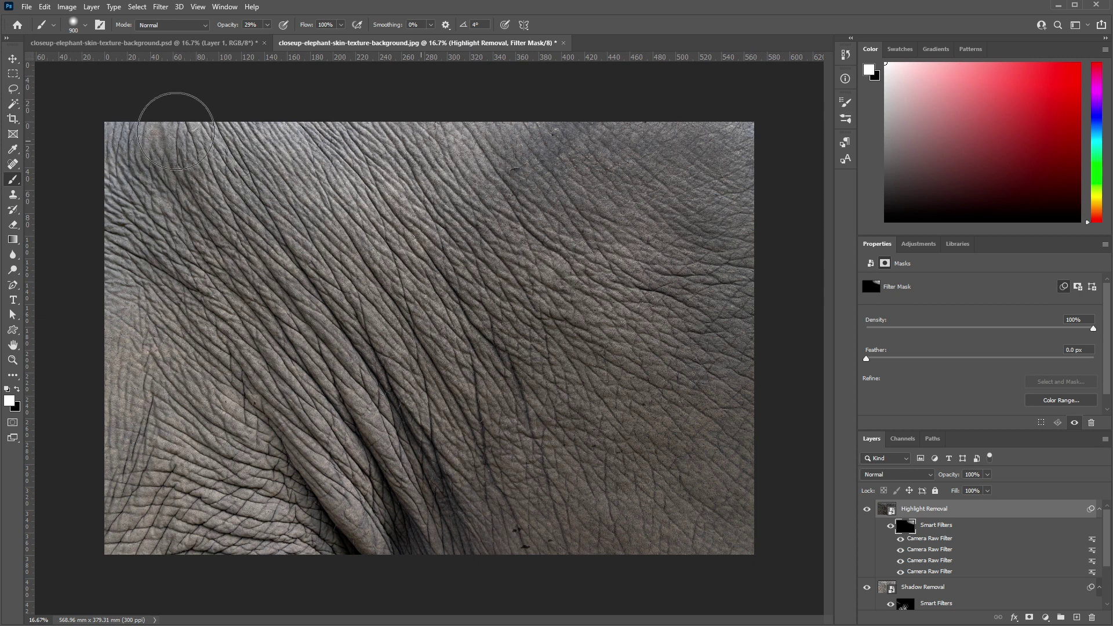
pyautogui.moveTo(313, 151)
pyautogui.mouseDown()
pyautogui.moveTo(371, 174)
pyautogui.moveTo(400, 244)
pyautogui.moveTo(130, 186)
pyautogui.moveTo(209, 122)
pyautogui.mouseUp()
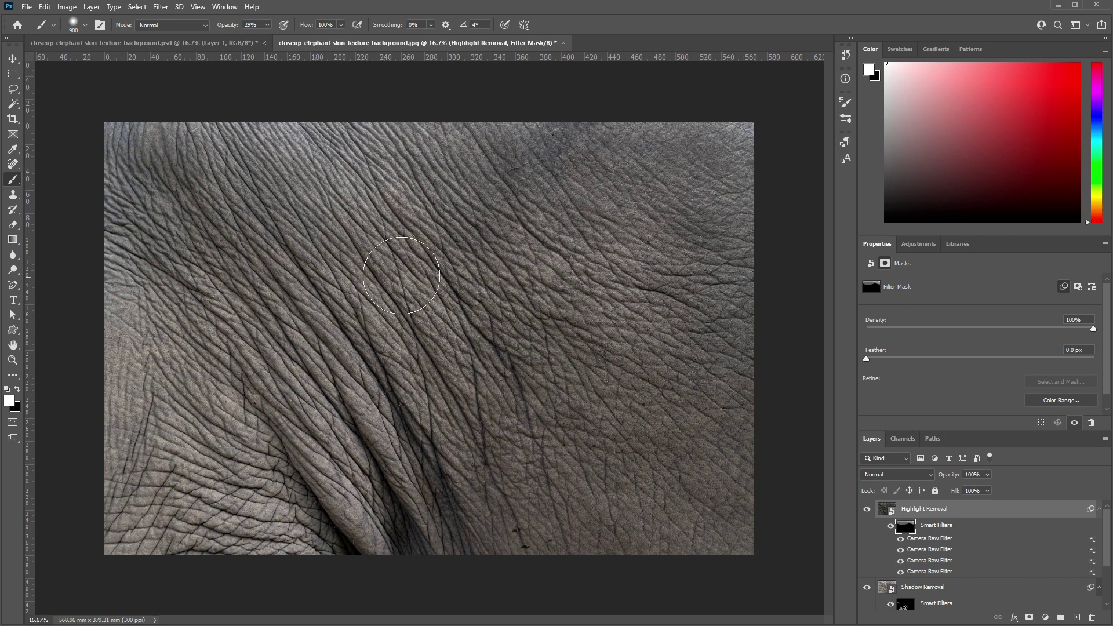
# - Undo the last brush strokes on the filter mask
pyautogui.hotkey('ctrl', 'z')
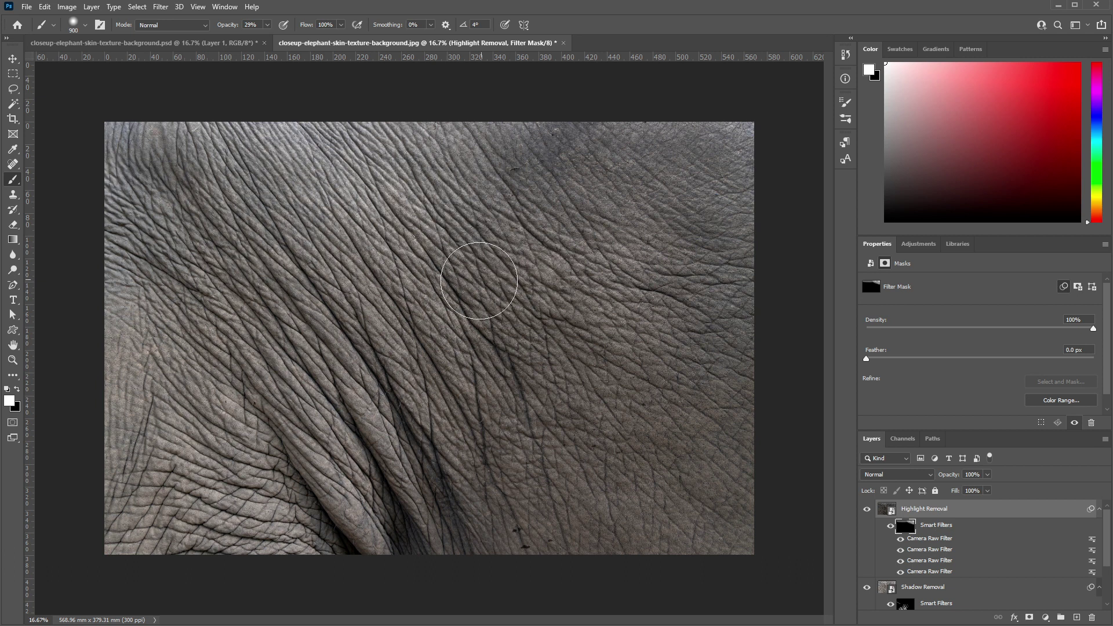
pyautogui.hotkey('ctrl', 'z')
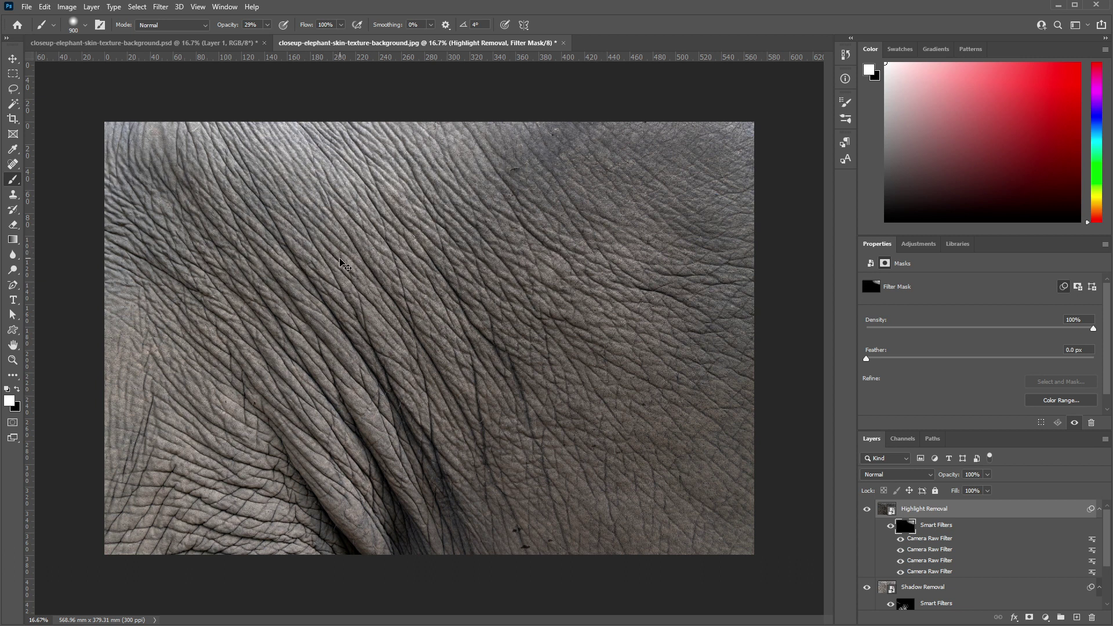
pyautogui.press(']')
pyautogui.press(']')
pyautogui.press(']')
pyautogui.press(']')
pyautogui.press(']')
pyautogui.press(']')
pyautogui.press(']')
# - With a 0% hardness, 2000 px brush, darken highlights along the top-left edge
pyautogui.click(85, 26)
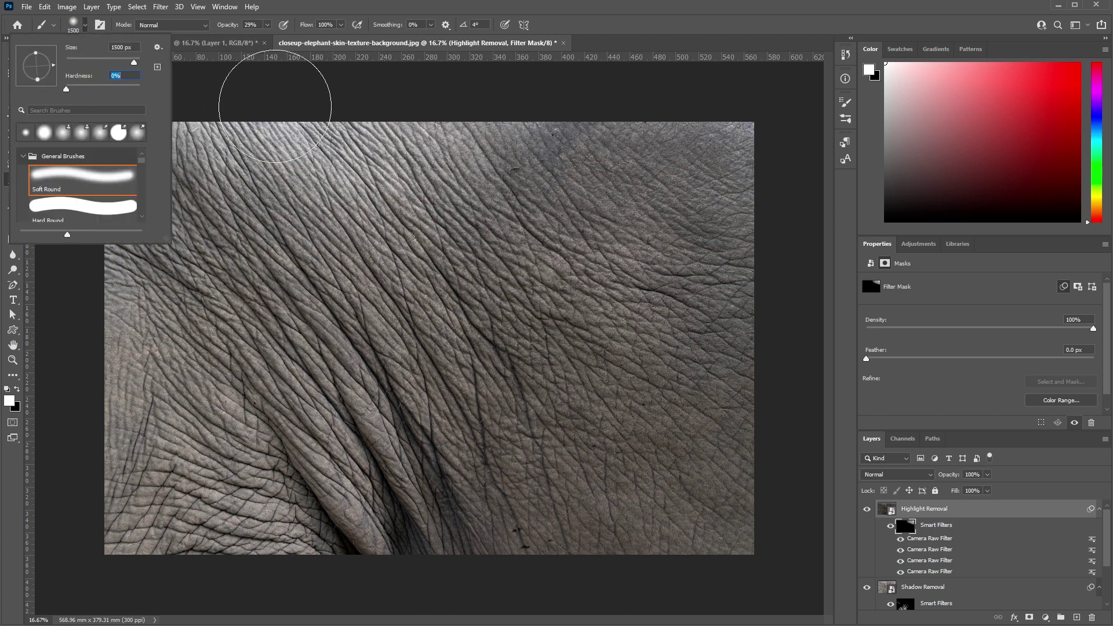
pyautogui.press('Return')
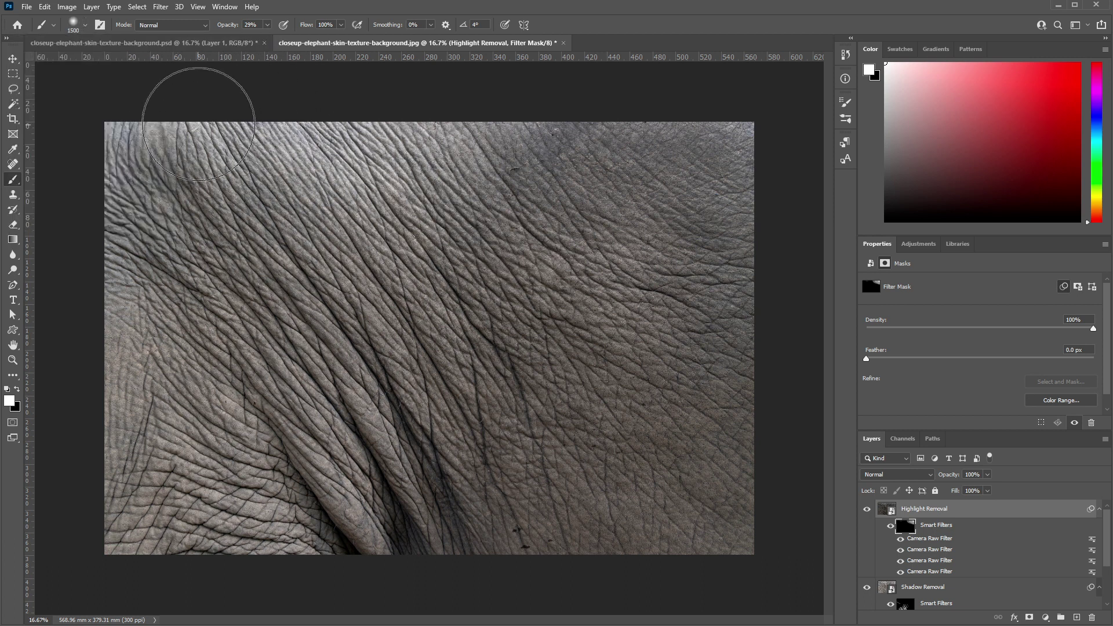
pyautogui.press(']')
pyautogui.press(']')
pyautogui.press(']')
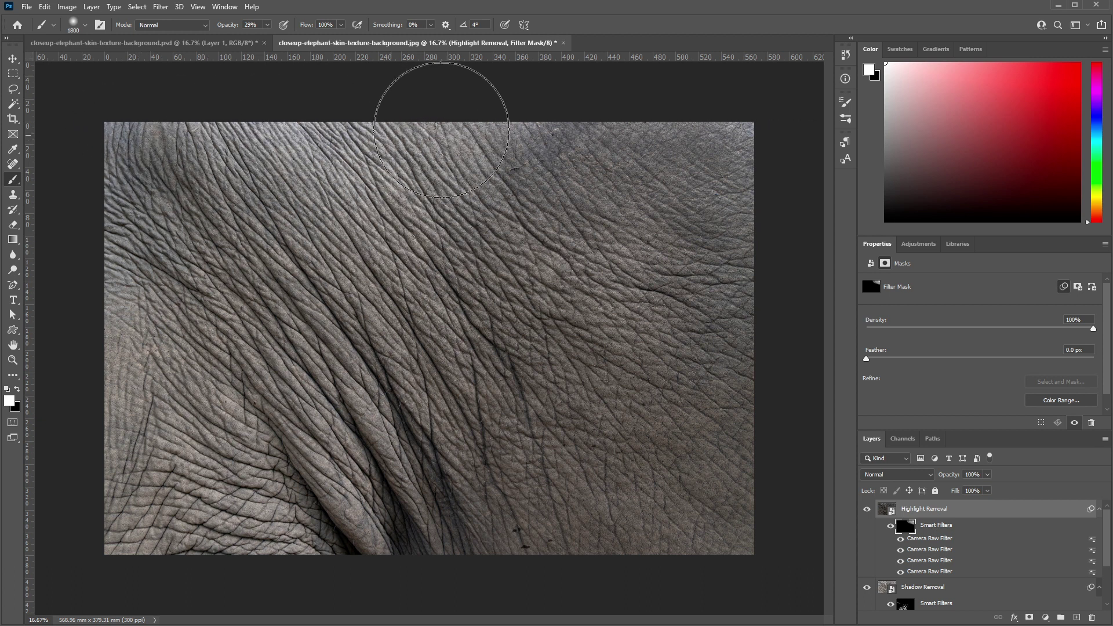
pyautogui.press(']')
pyautogui.press(']')
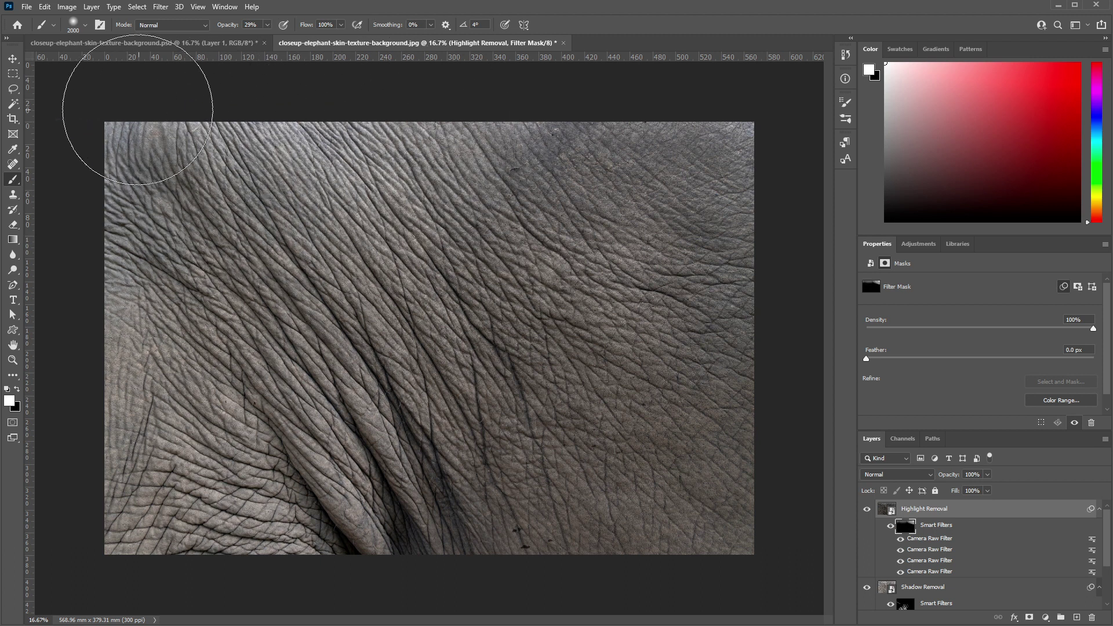
pyautogui.moveTo(138, 109)
pyautogui.mouseDown()
pyautogui.moveTo(423, 74)
pyautogui.moveTo(130, 99)
pyautogui.moveTo(117, 124)
pyautogui.mouseUp()
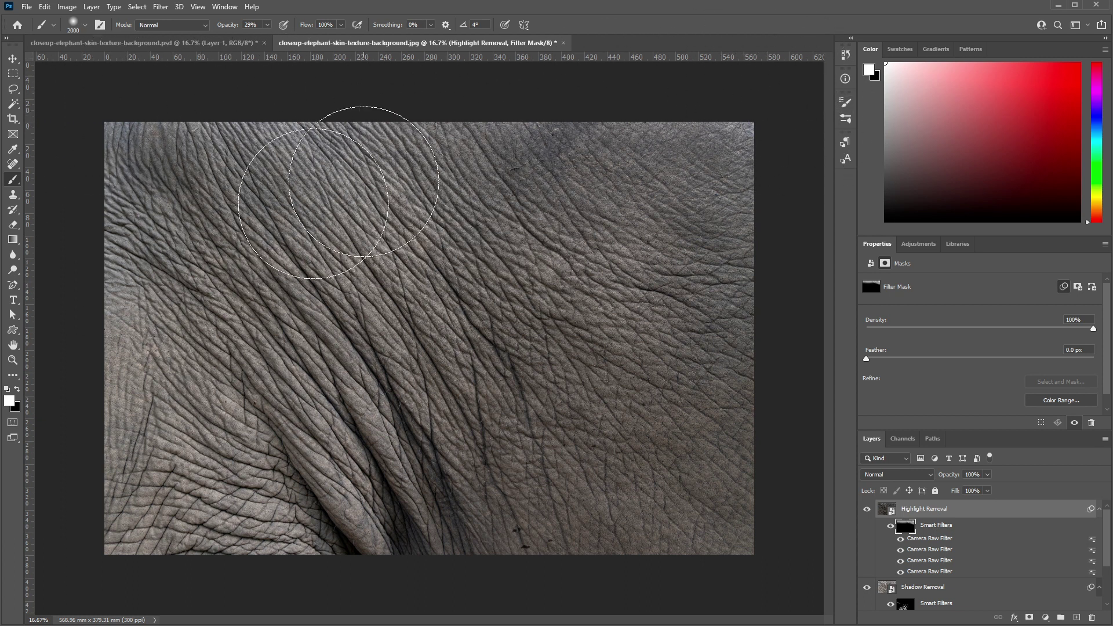
# - Darken the diagonal fold's highlights with 500 and 250 px brushes, then hide the layer to compare
pyautogui.hotkey('ctrl', '+')
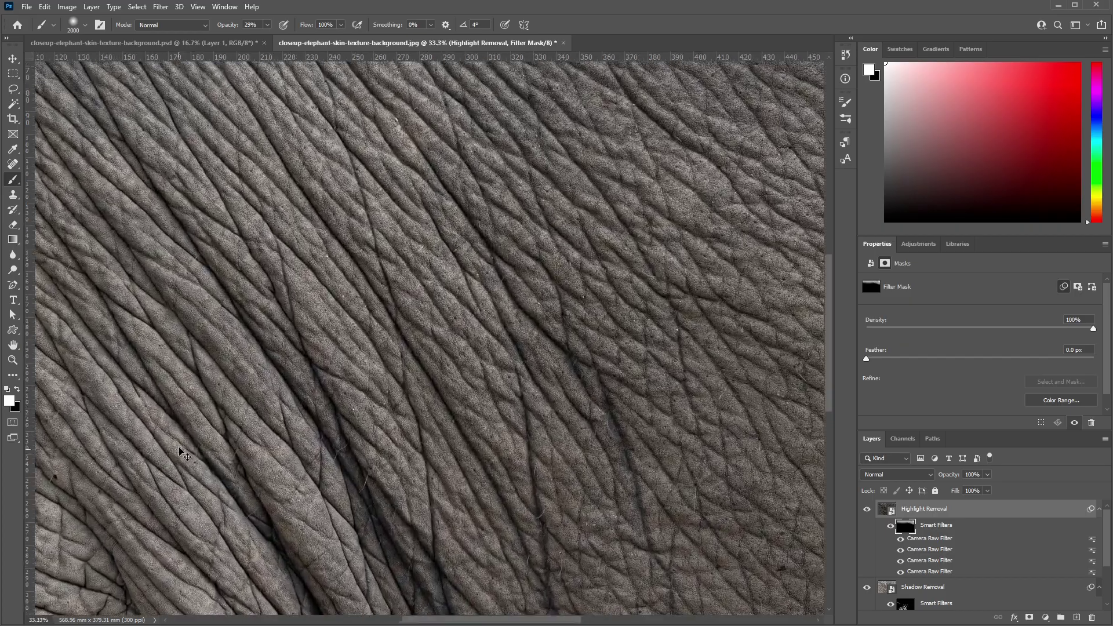
pyautogui.hotkey('ctrl', '+')
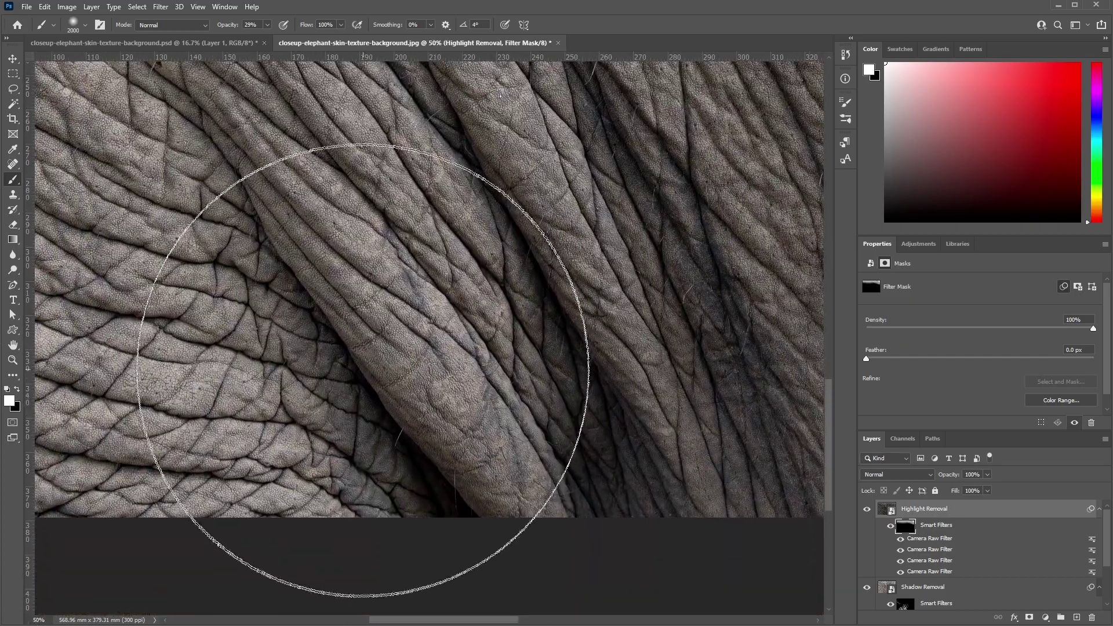
pyautogui.press('[')
pyautogui.press('[')
pyautogui.press('[')
pyautogui.press('[')
pyautogui.press('[')
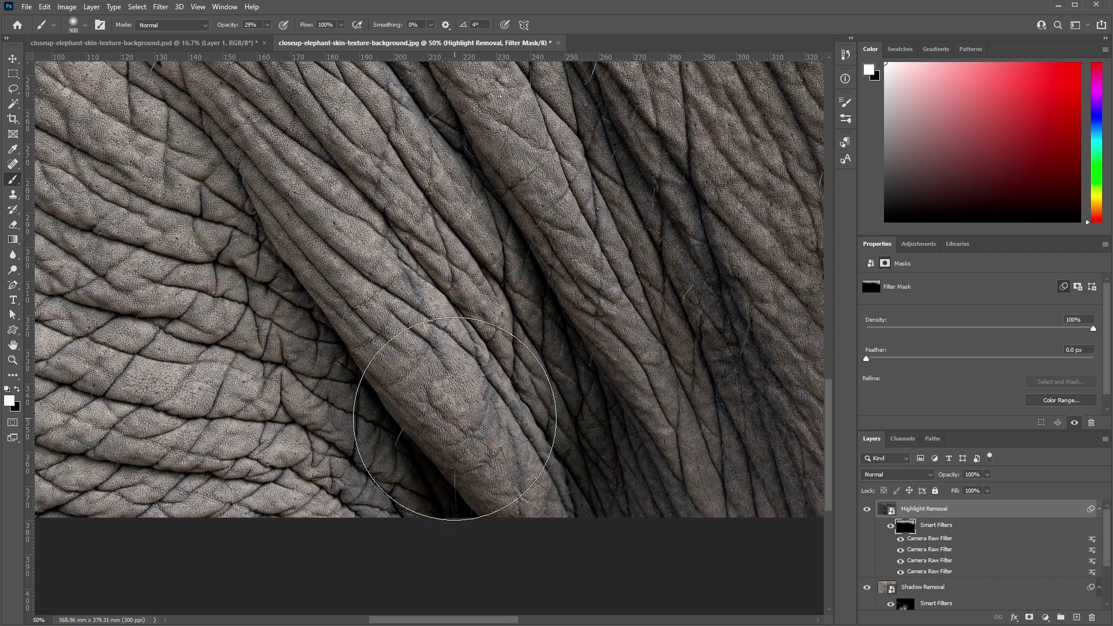
pyautogui.press('[')
pyautogui.press('[')
pyautogui.press('[')
pyautogui.press('[')
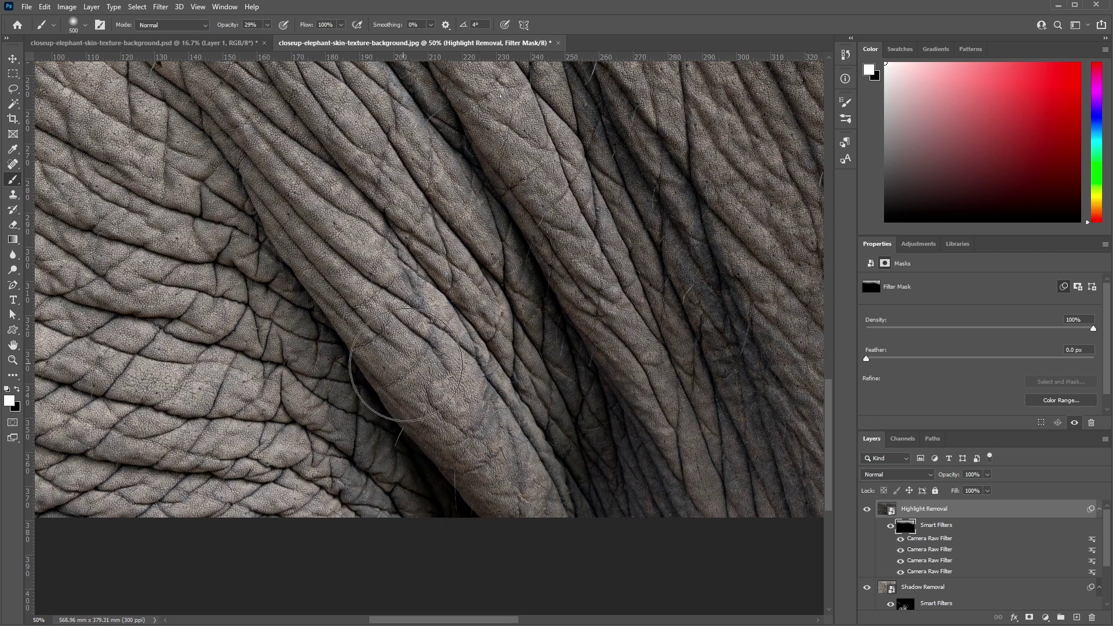
pyautogui.moveTo(406, 365)
pyautogui.mouseDown()
pyautogui.moveTo(398, 348)
pyautogui.moveTo(422, 385)
pyautogui.mouseUp()
pyautogui.moveTo(311, 249)
pyautogui.mouseDown()
pyautogui.moveTo(331, 251)
pyautogui.moveTo(384, 323)
pyautogui.moveTo(469, 275)
pyautogui.moveTo(461, 264)
pyautogui.moveTo(540, 396)
pyautogui.mouseUp()
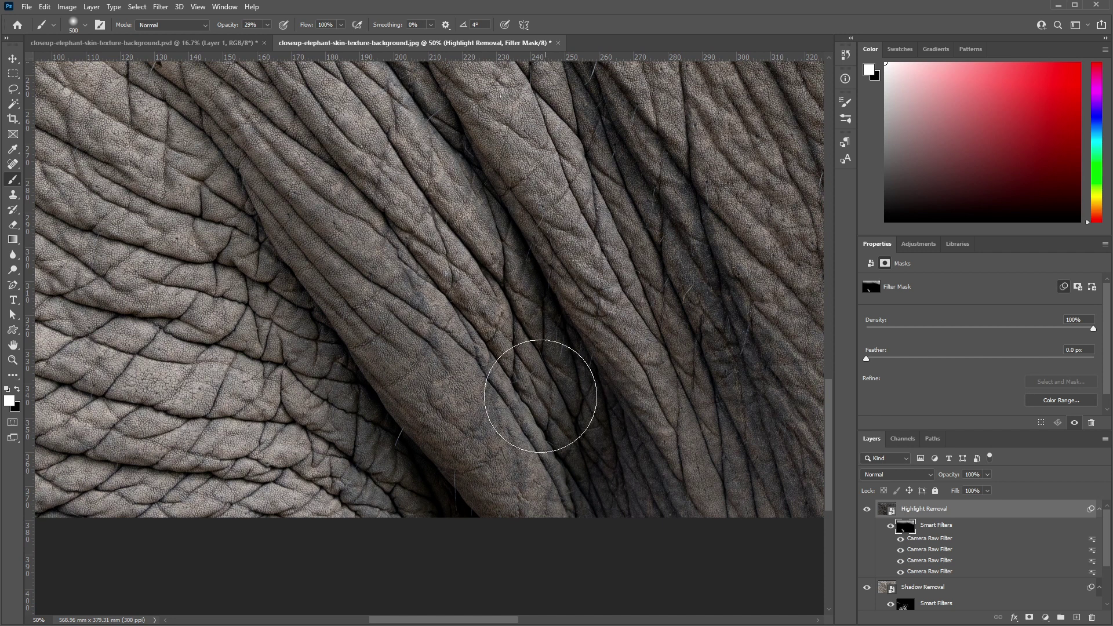
pyautogui.press('[')
pyautogui.press('[')
pyautogui.press('[')
pyautogui.moveTo(348, 140); pyautogui.dragTo(420, 241)
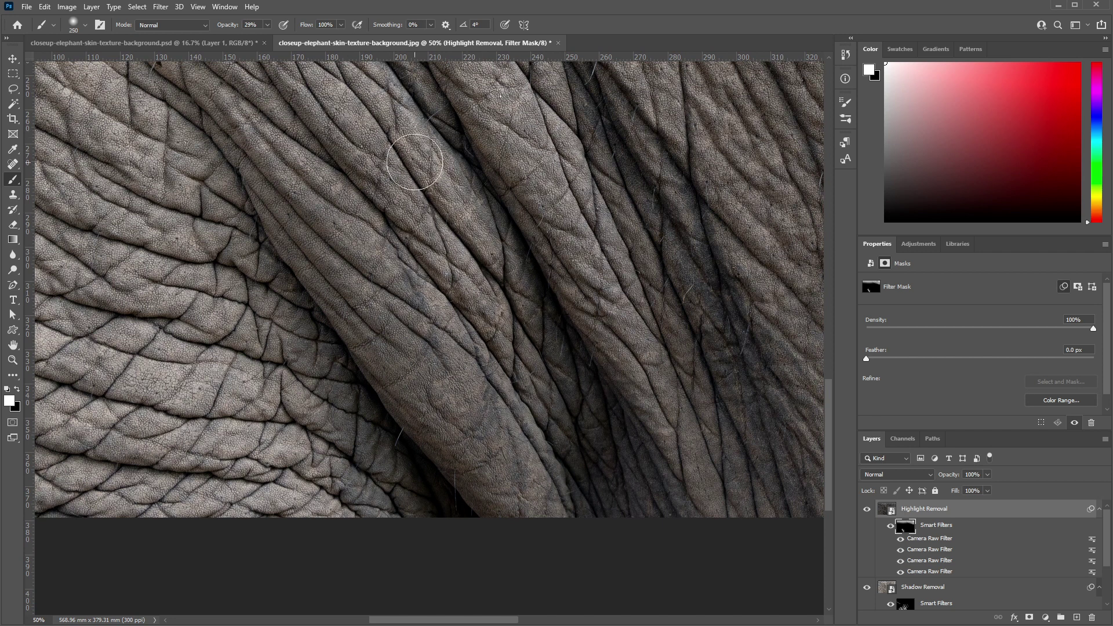
pyautogui.moveTo(415, 162)
pyautogui.mouseDown()
pyautogui.moveTo(537, 328)
pyautogui.moveTo(427, 245)
pyautogui.moveTo(520, 373)
pyautogui.mouseUp()
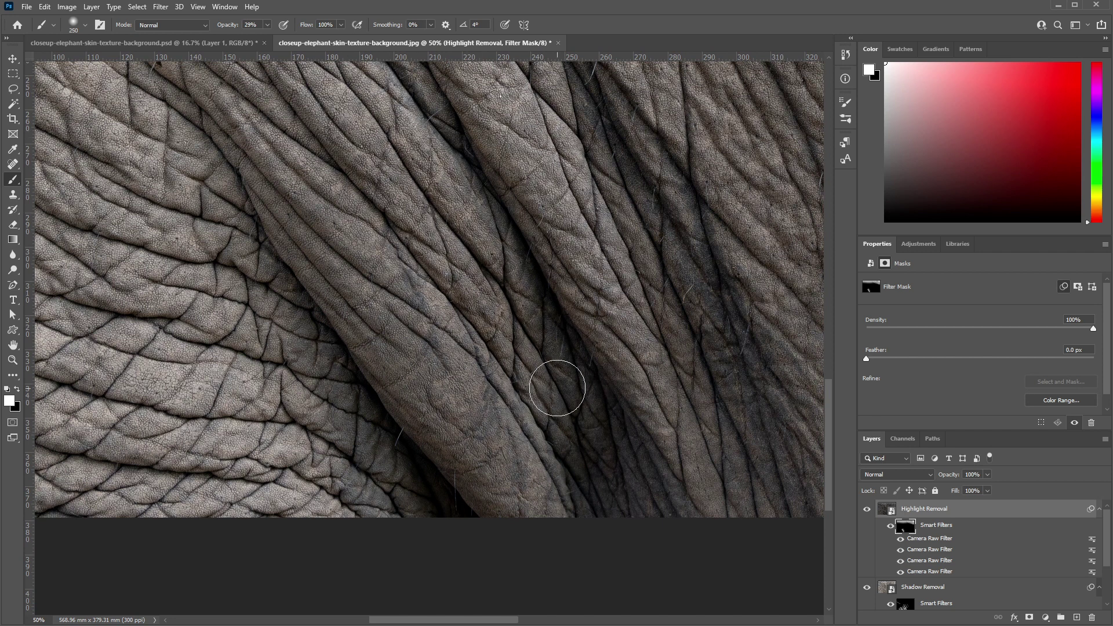
pyautogui.hotkey('ctrl', '-')
pyautogui.hotkey('ctrl', '-')
pyautogui.hotkey('ctrl', '-')
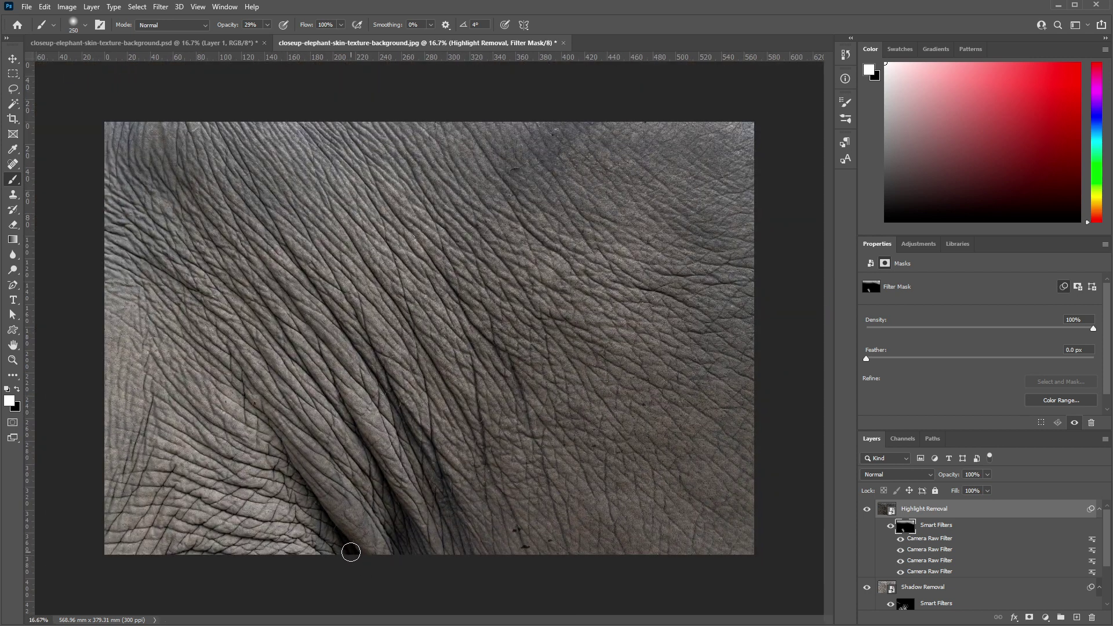
pyautogui.click(867, 510)
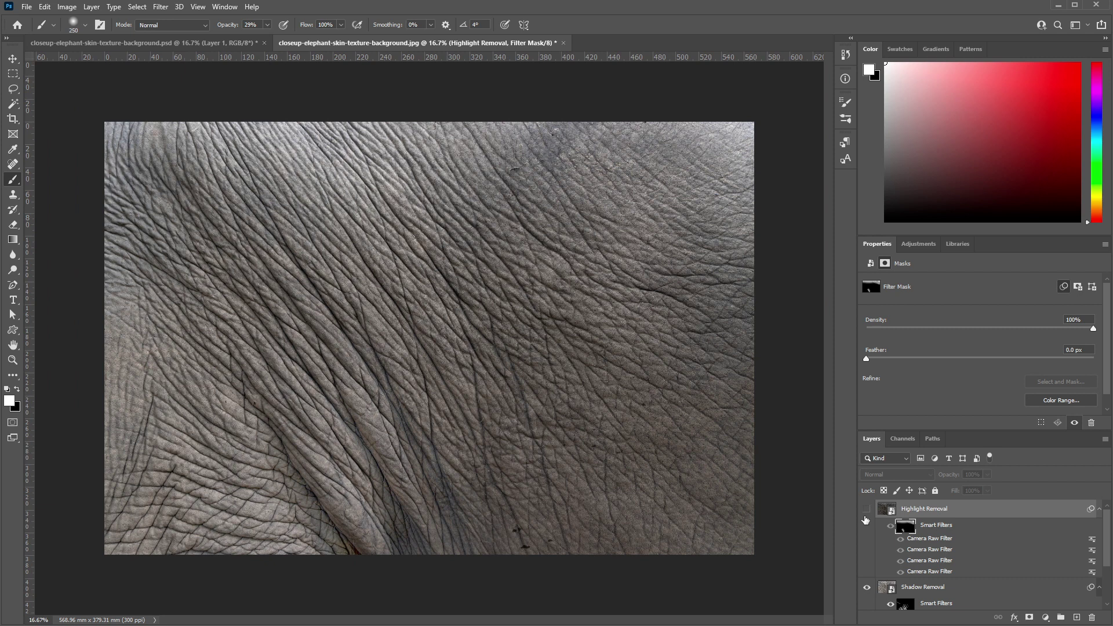
# - Show Highlight Removal again, zoom to 33.3% on the lower-left skin folds, and enlarge the brush to 500 px
pyautogui.click(866, 511)
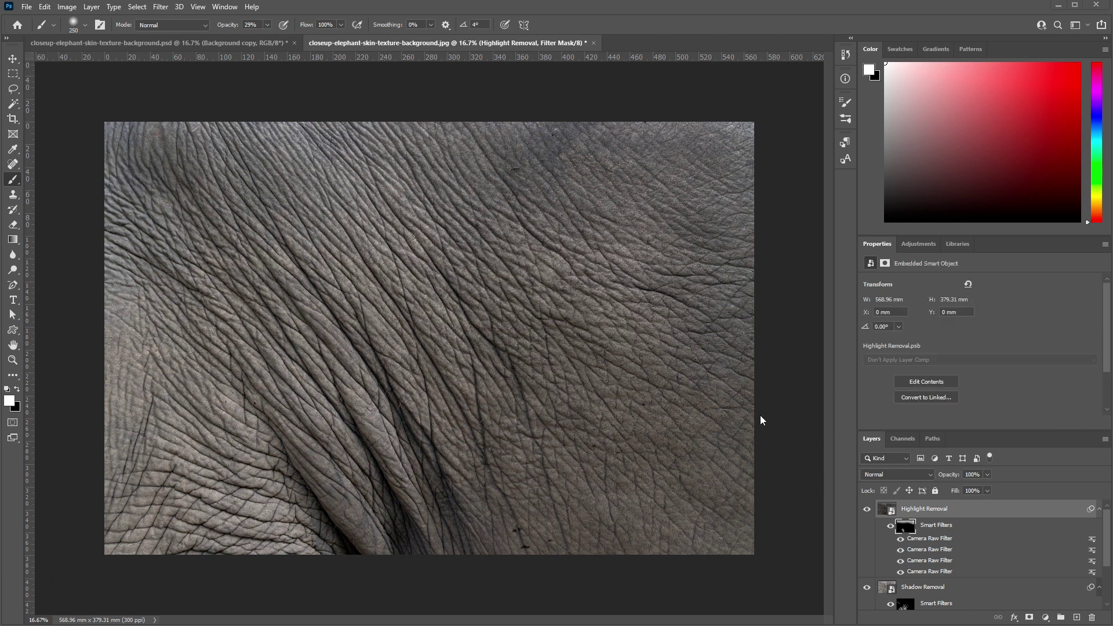
pyautogui.hotkey('ctrl', '+')
pyautogui.hotkey('ctrl', '+')
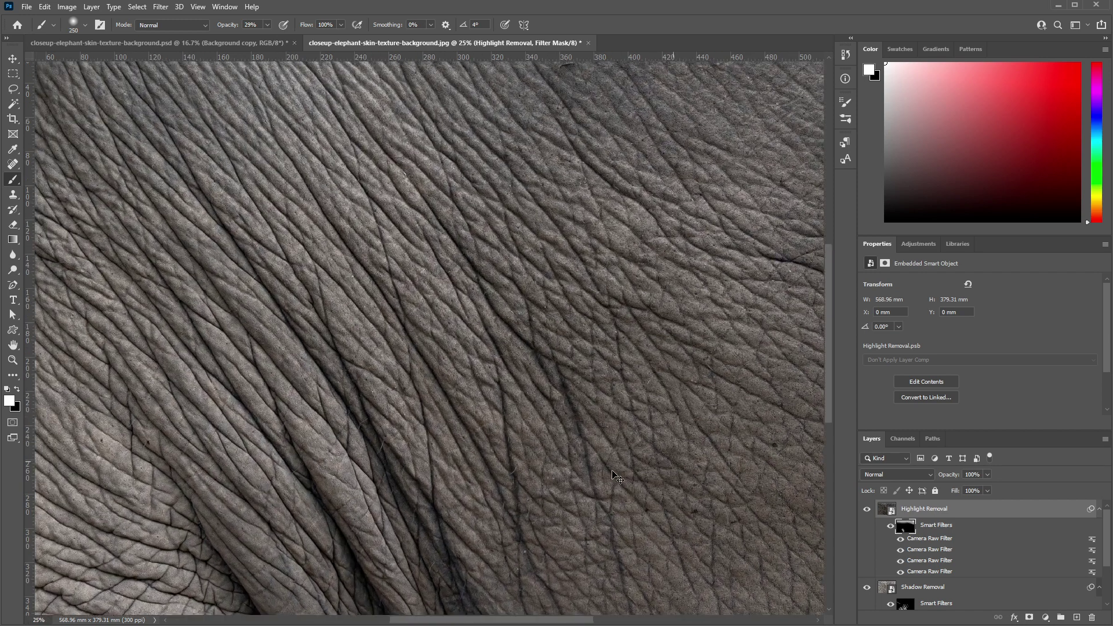
pyautogui.moveTo(418, 479); pyautogui.dragTo(368, 367)
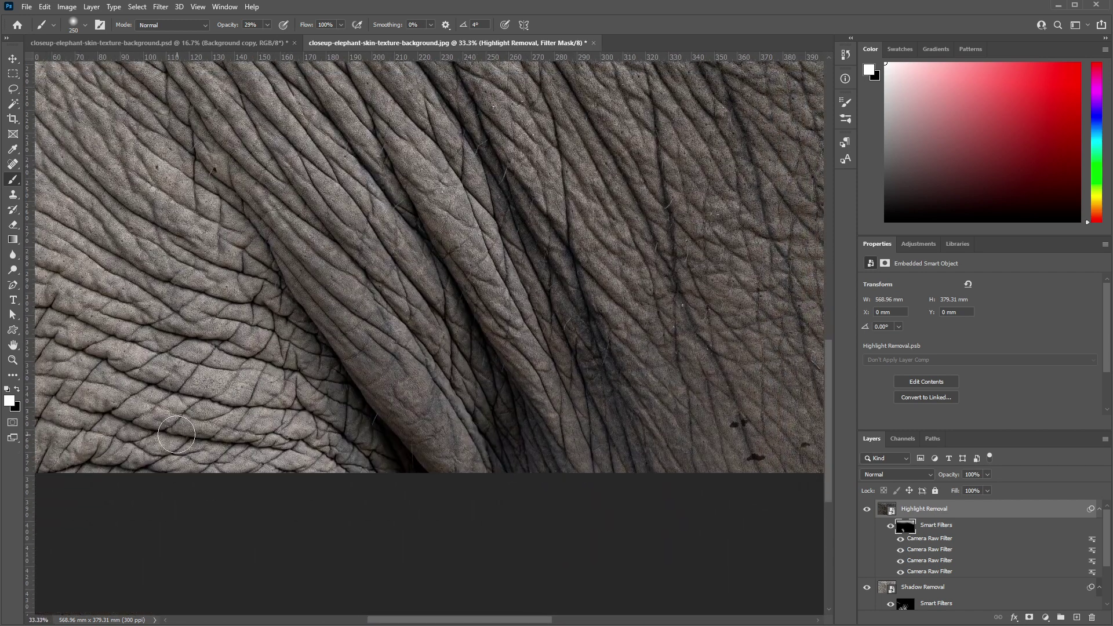
pyautogui.moveTo(181, 384)
pyautogui.mouseDown()
pyautogui.moveTo(323, 360)
pyautogui.moveTo(314, 406)
pyautogui.moveTo(356, 411)
pyautogui.mouseUp()
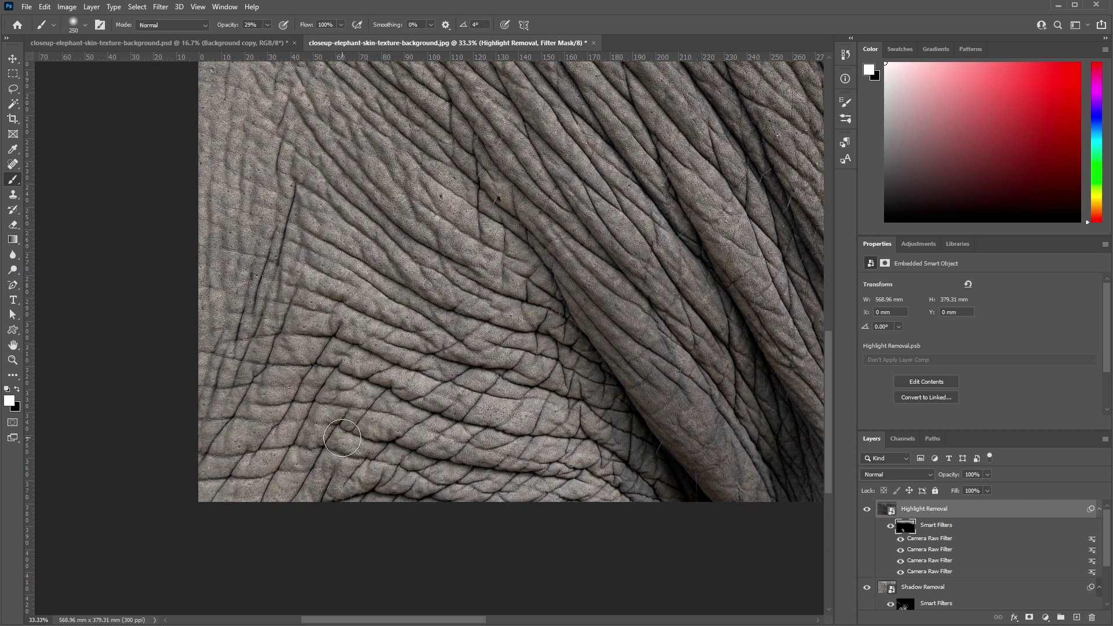
pyautogui.press(']')
pyautogui.press(']')
pyautogui.press(']')
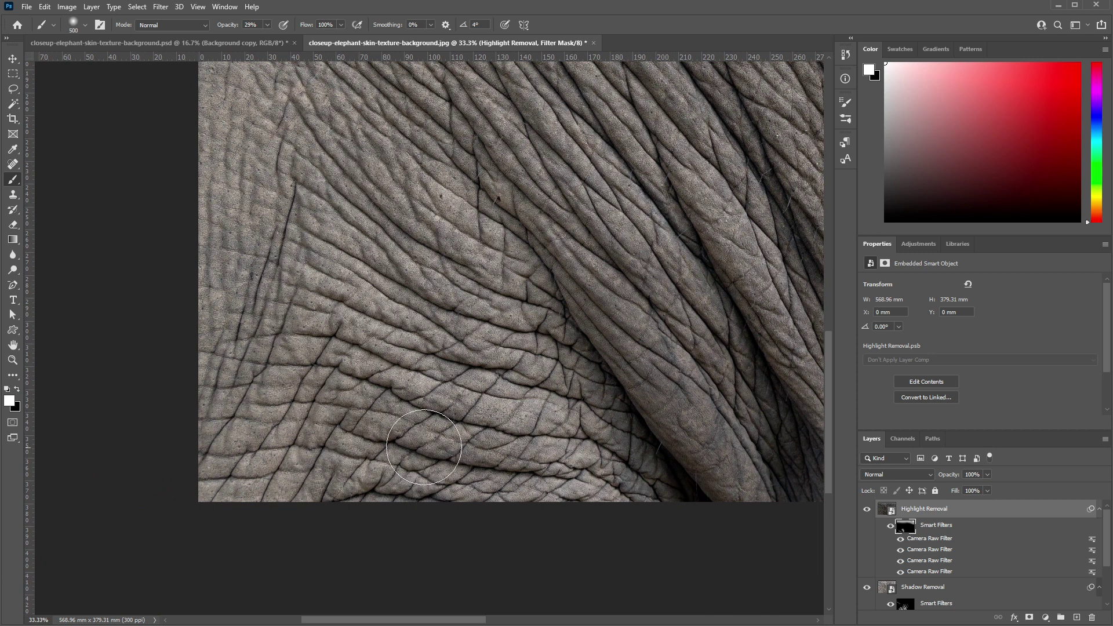
# - Shrink the brush to 300 px and lower its opacity to 11%
pyautogui.press('[')
pyautogui.press('[')
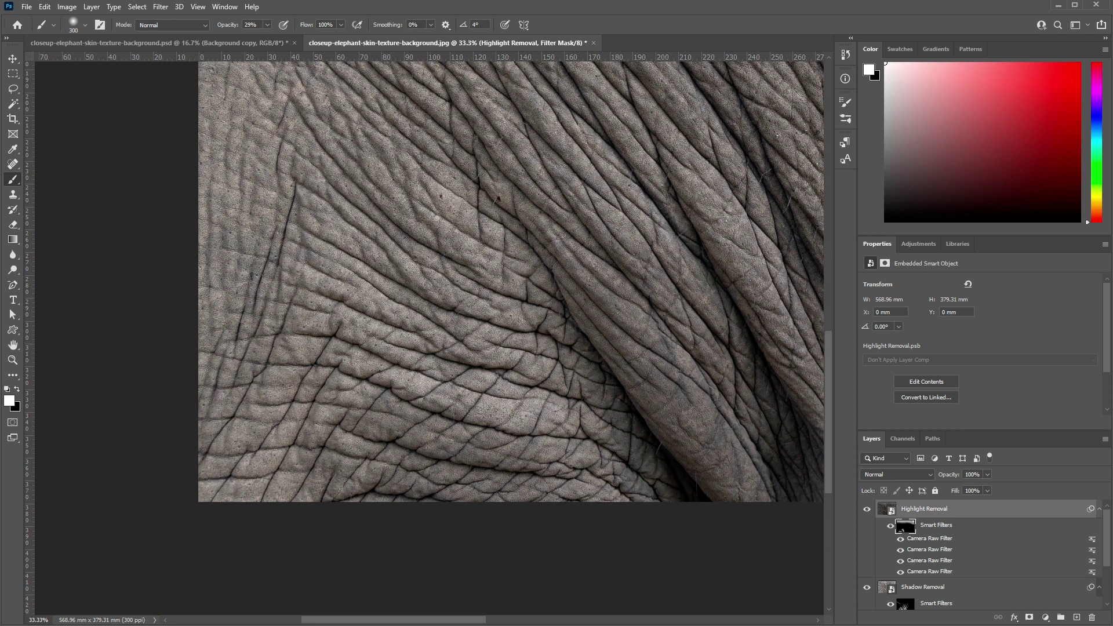
pyautogui.click(265, 25)
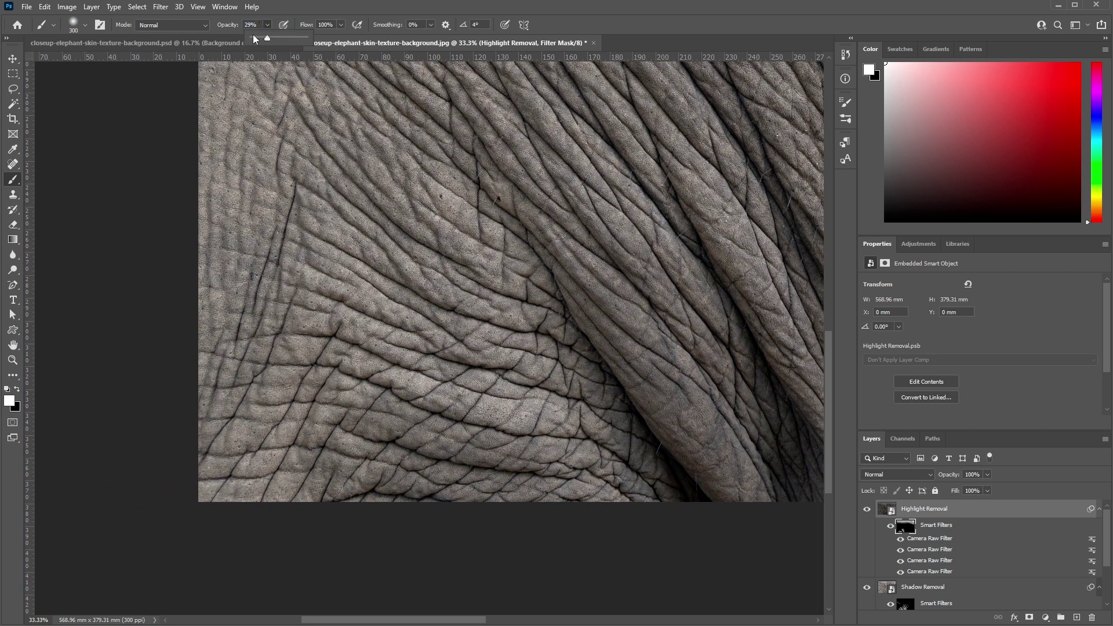
pyautogui.moveTo(258, 41); pyautogui.dragTo(257, 41)
pyautogui.click(367, 361)
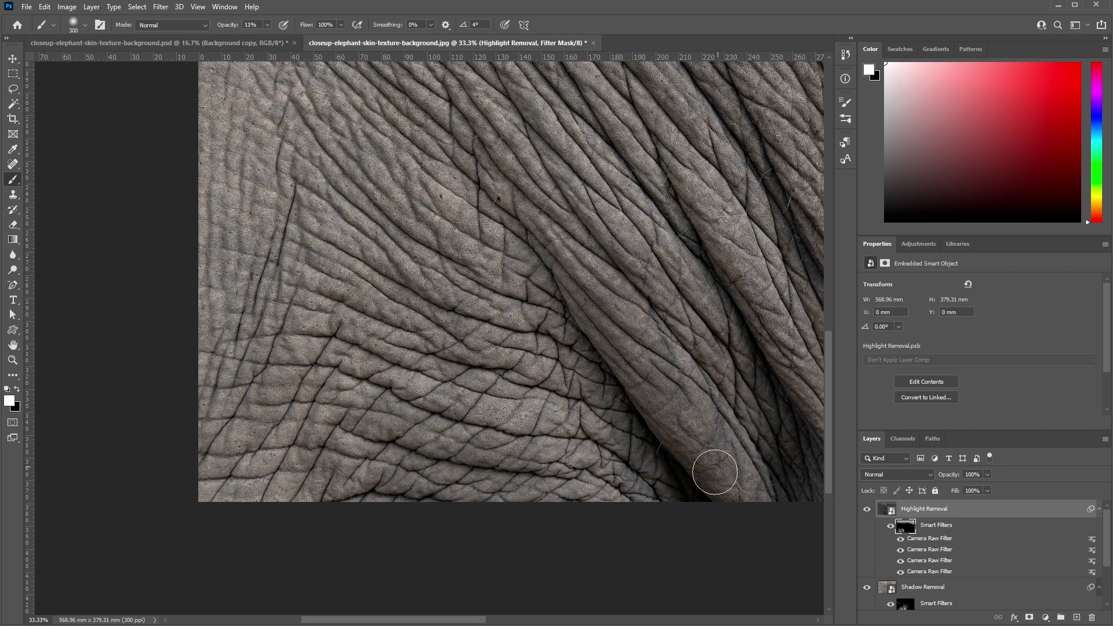
pyautogui.hscroll(4, 568, 396)
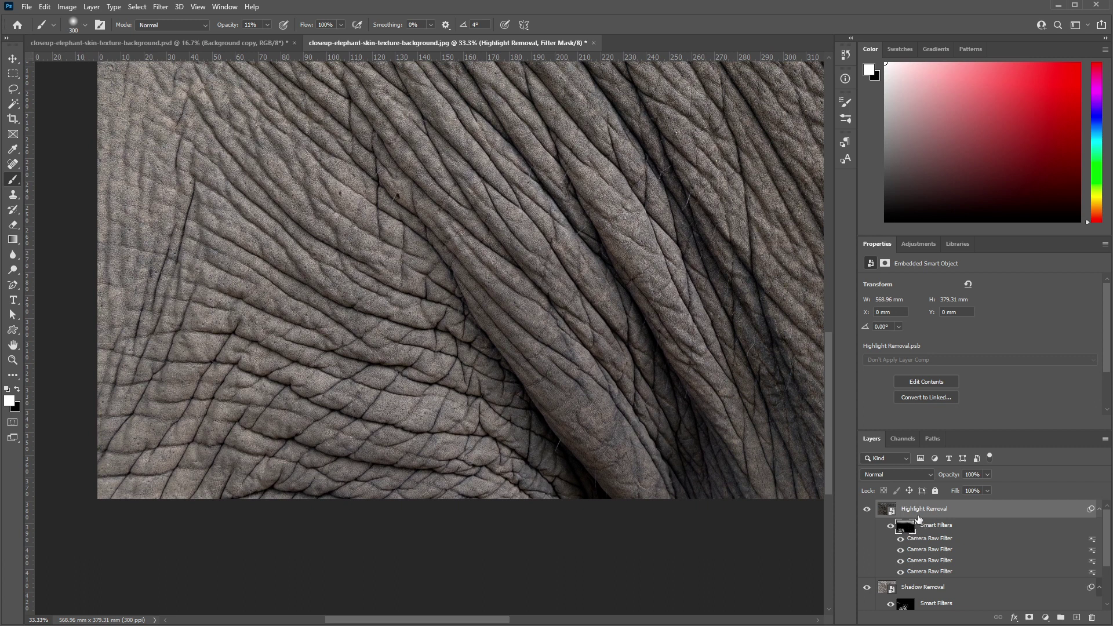
# - Add a white layer mask to the Highlight Removal layer and make black the painting colour
pyautogui.click(931, 514)
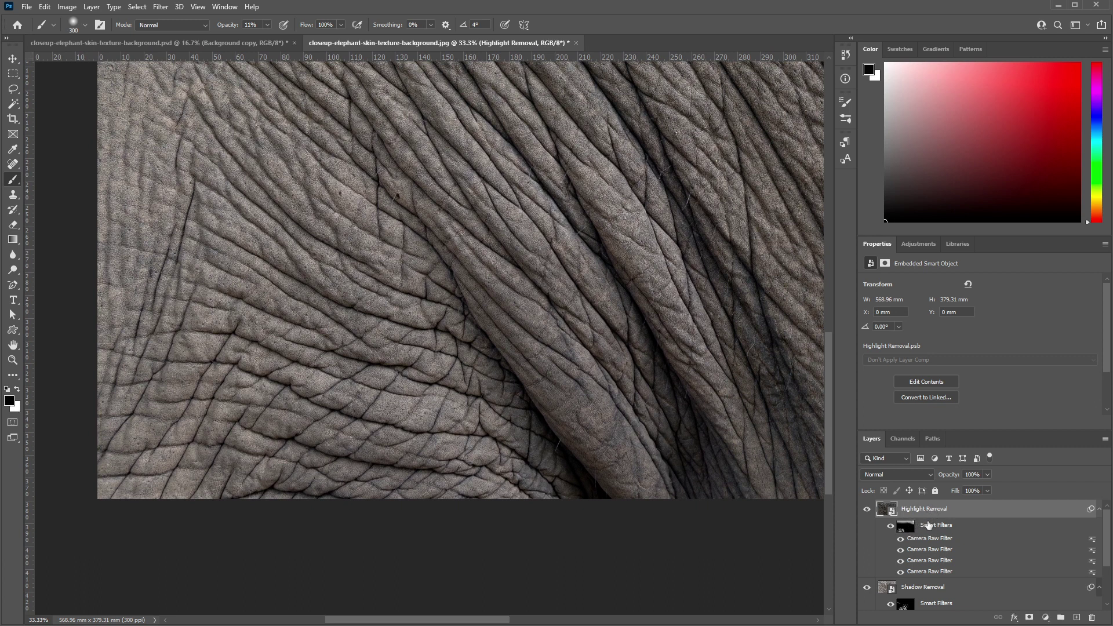
pyautogui.click(1030, 617)
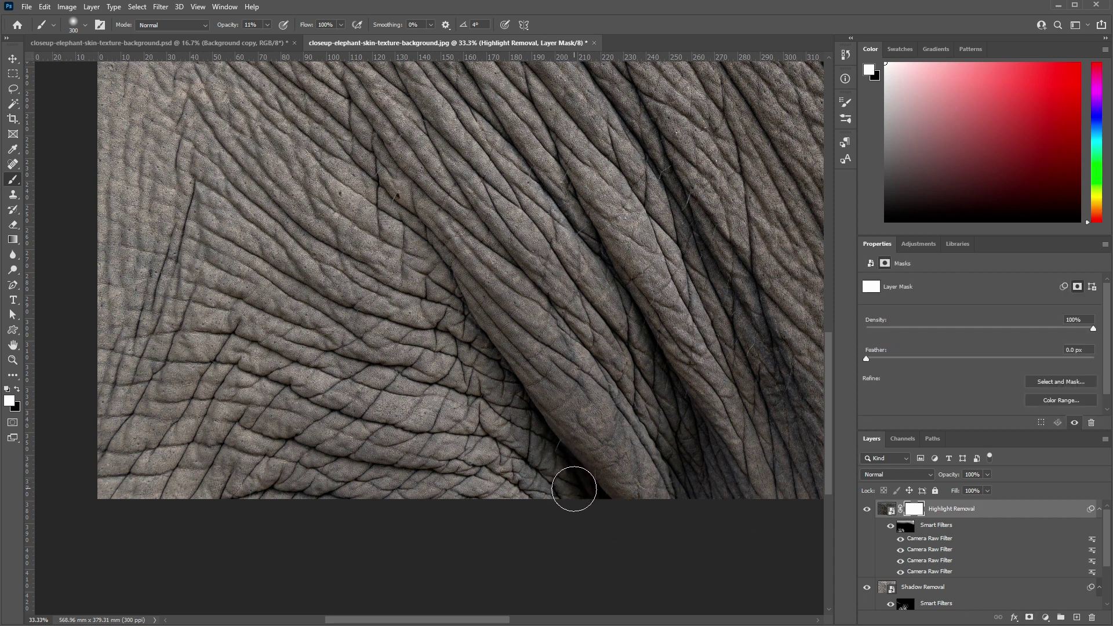
pyautogui.press('x')
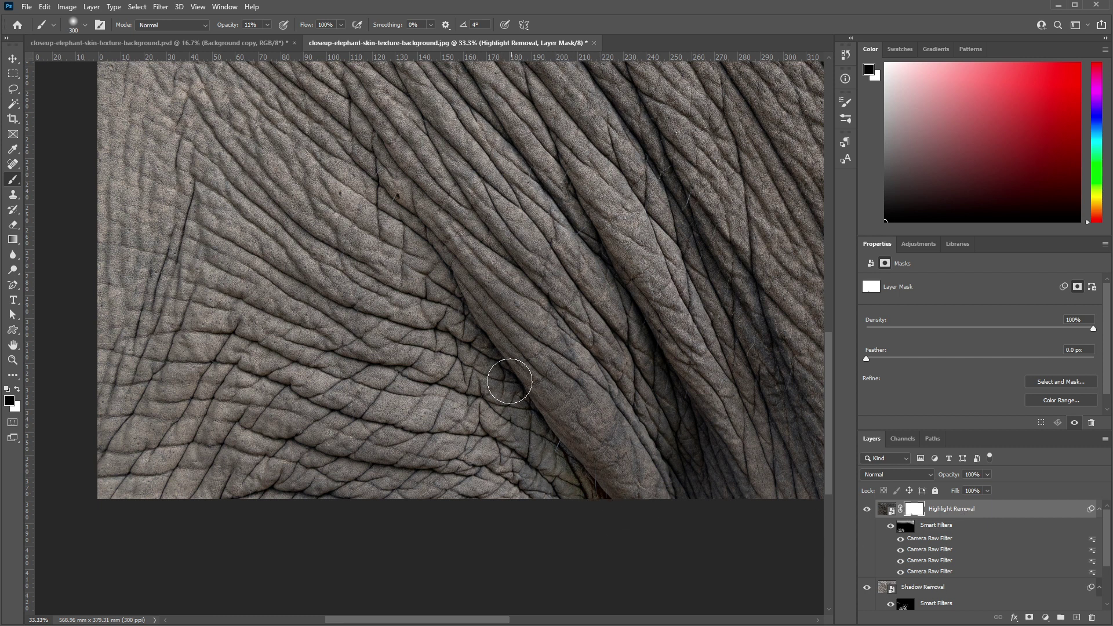
# - With a 200 px brush at 31% opacity, mask the effect off the central ridge, then zoom out
pyautogui.press(']')
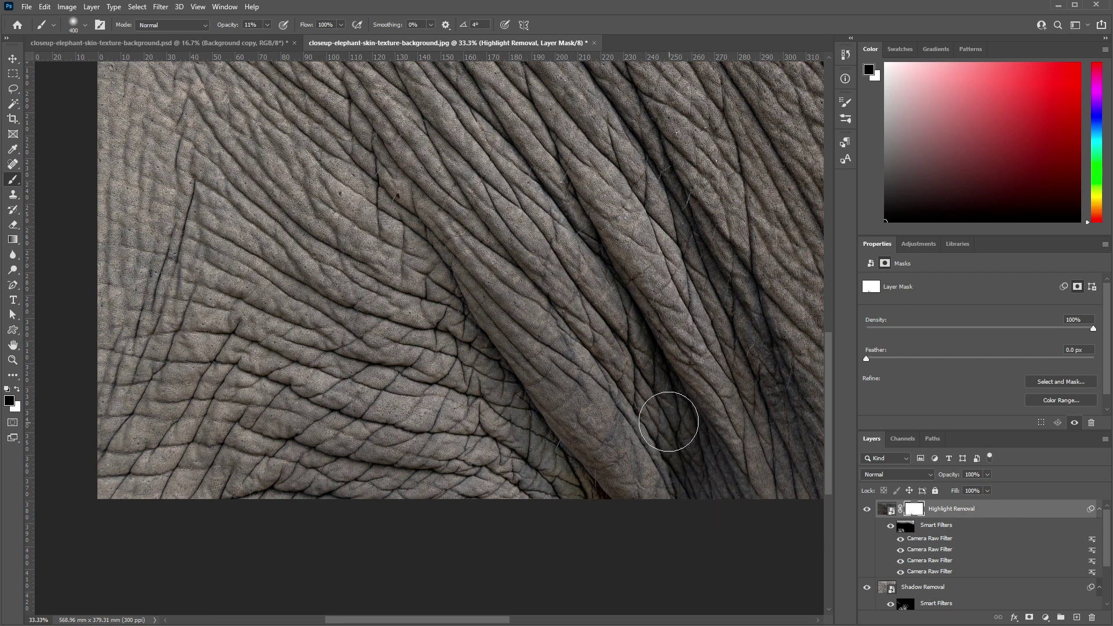
pyautogui.press(']')
pyautogui.press(']')
pyautogui.click(267, 25)
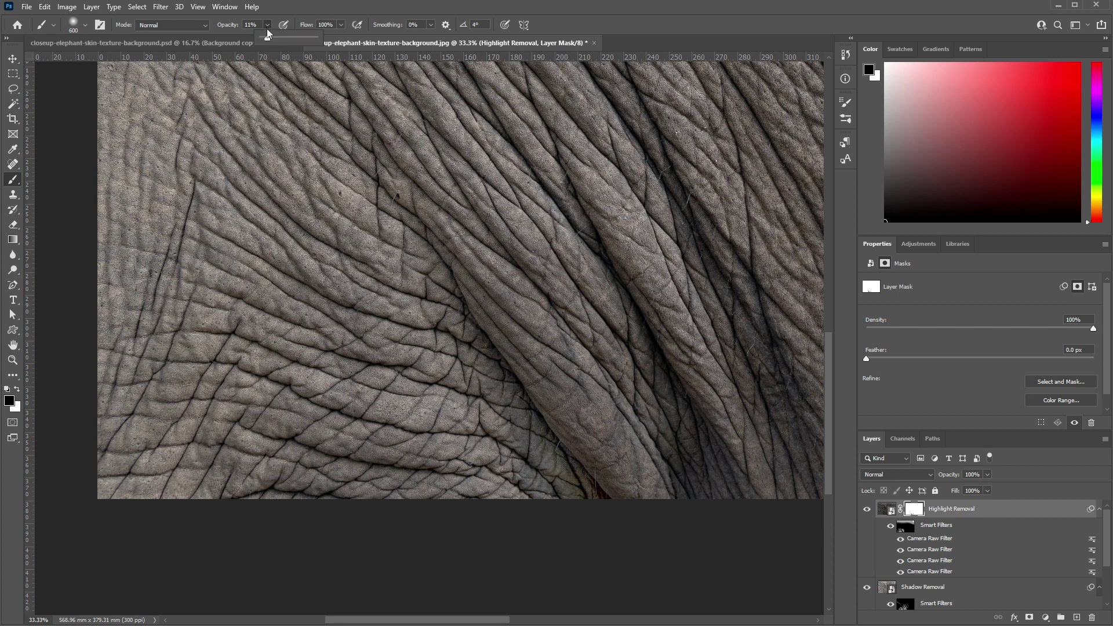
pyautogui.moveTo(269, 42); pyautogui.dragTo(280, 41)
pyautogui.press('[')
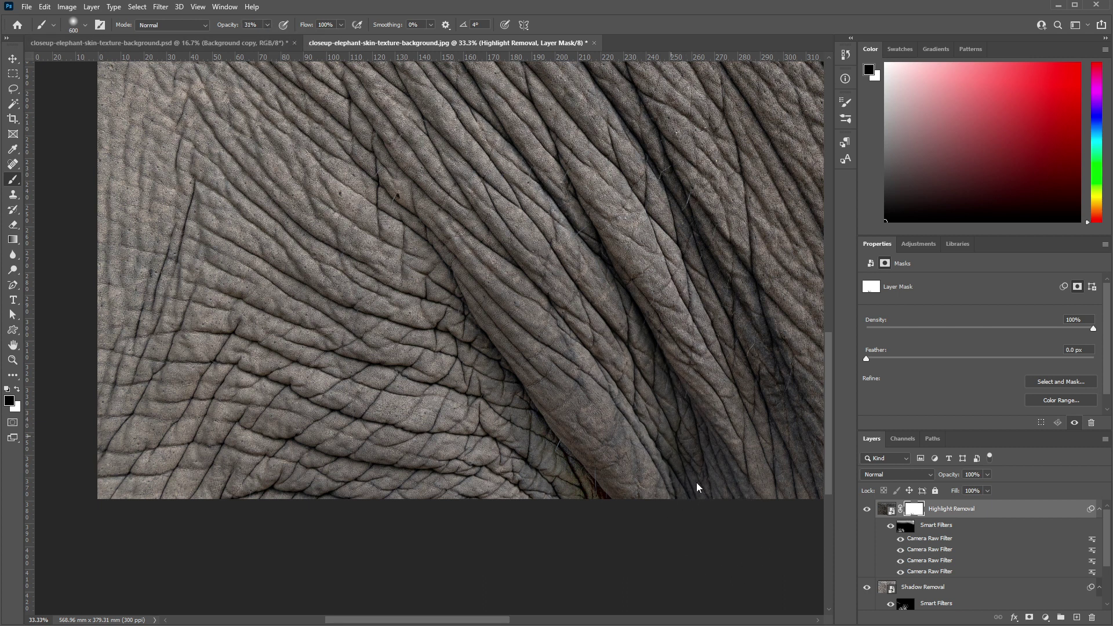
pyautogui.press('[')
pyautogui.press('[')
pyautogui.press('[')
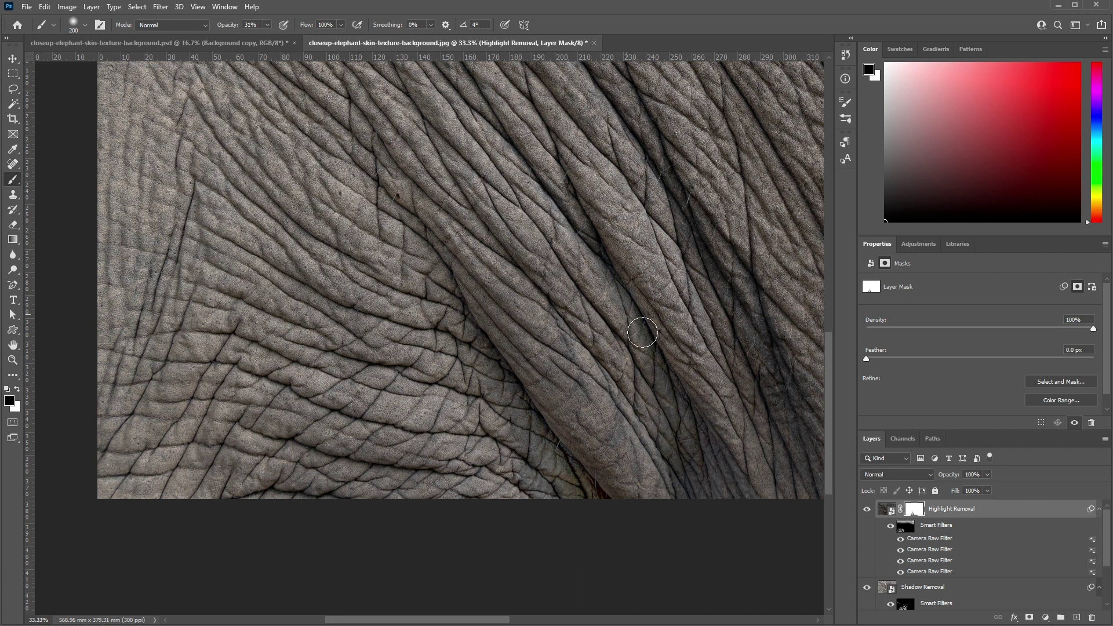
pyautogui.moveTo(611, 251)
pyautogui.mouseDown()
pyautogui.moveTo(614, 283)
pyautogui.moveTo(551, 205)
pyautogui.moveTo(623, 299)
pyautogui.mouseUp()
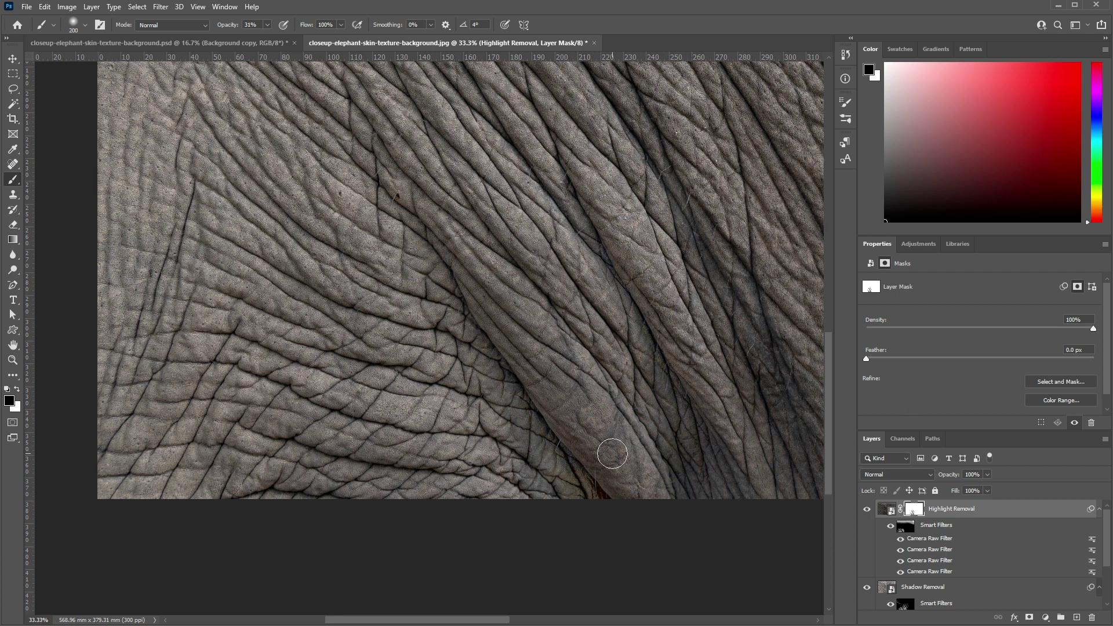
pyautogui.hotkey('ctrl', '-')
pyautogui.hotkey('ctrl', '-')
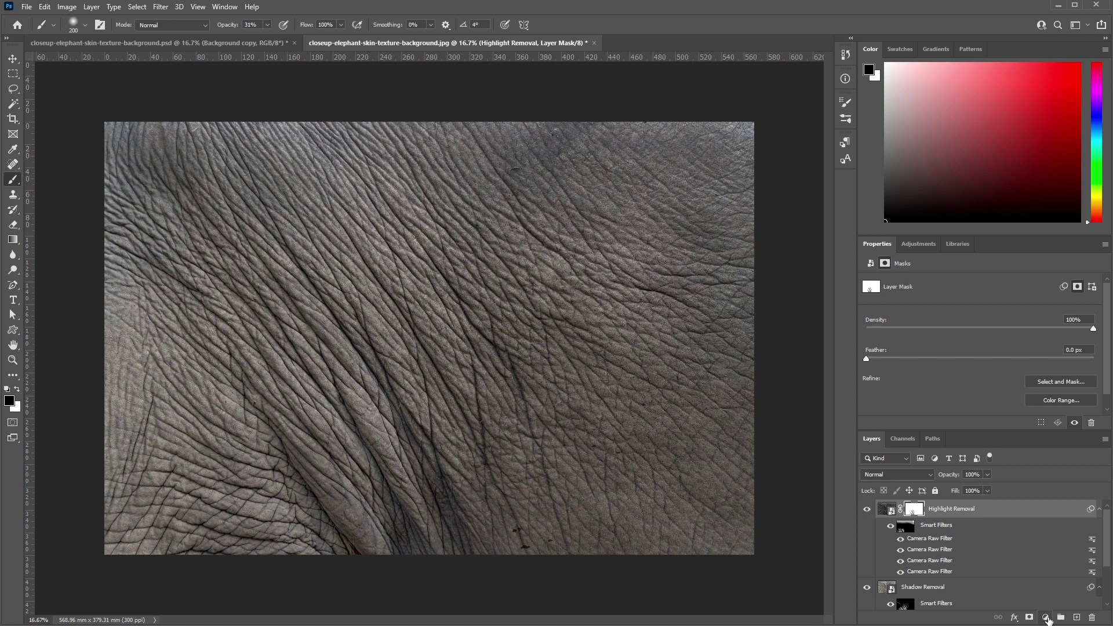
# - Add a Black & White adjustment layer, then zoom in closer on the skin texture
pyautogui.click(1046, 618)
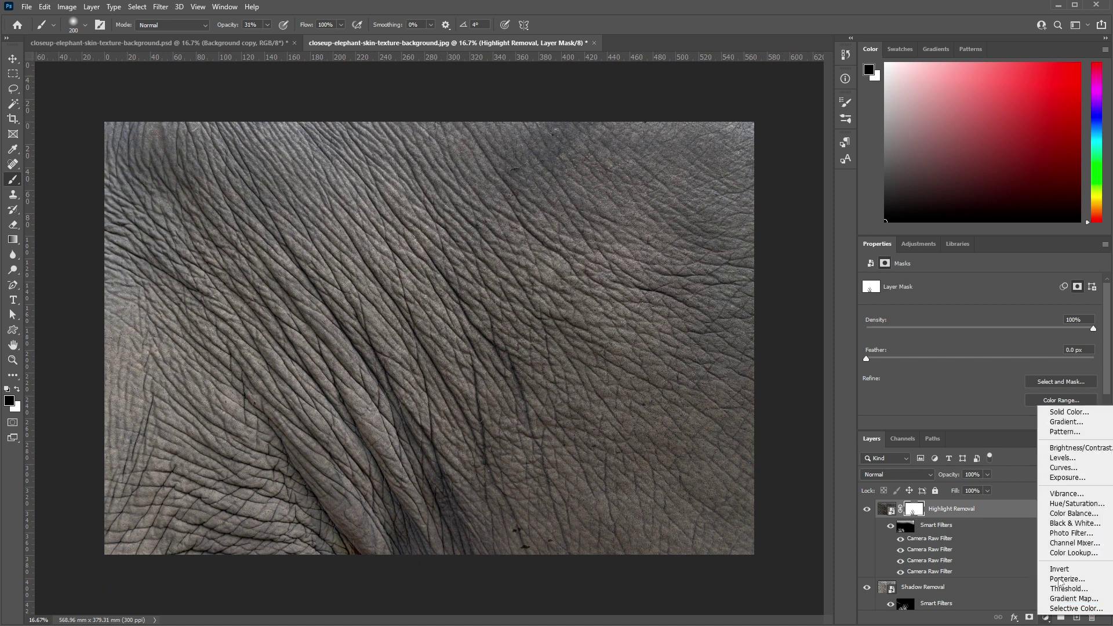
pyautogui.click(1073, 524)
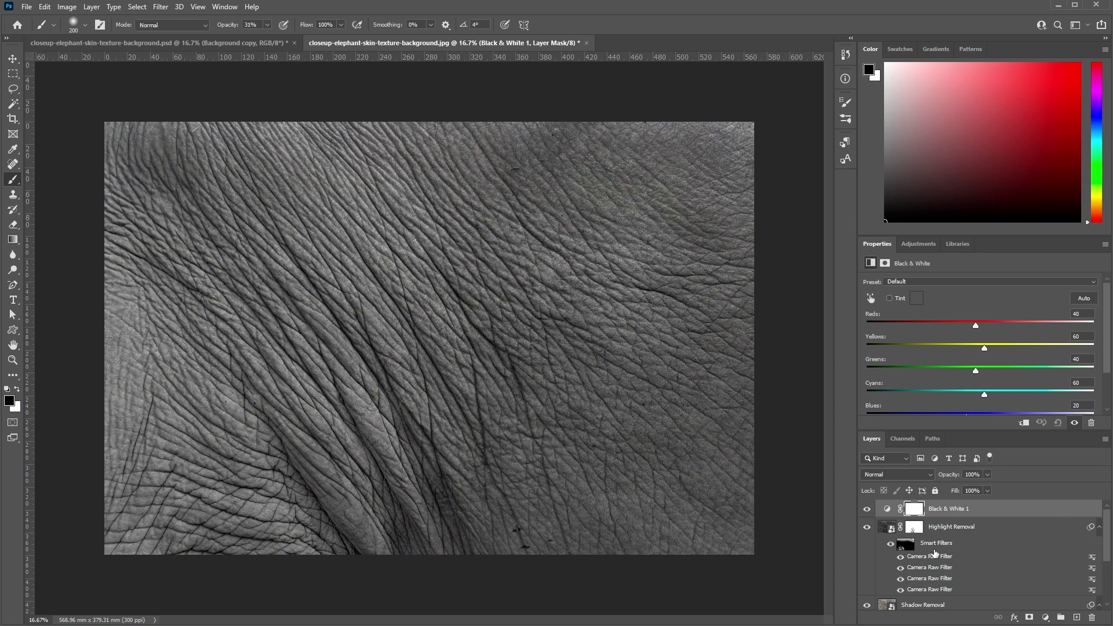
pyautogui.click(915, 527)
pyautogui.hotkey('ctrl', '+')
pyautogui.moveTo(406, 394); pyautogui.dragTo(451, 292)
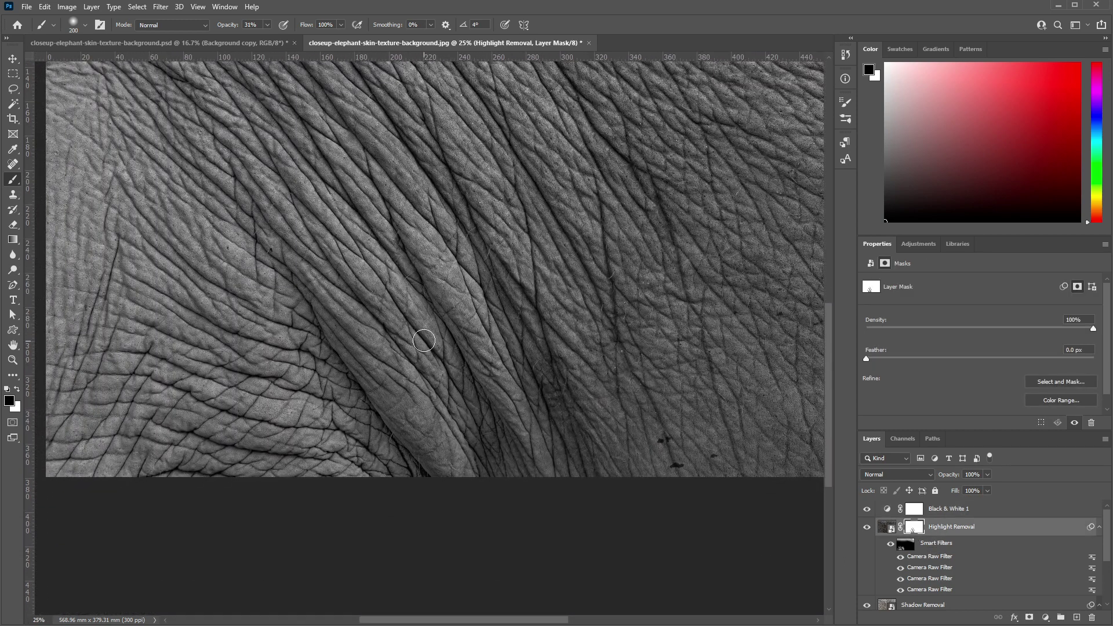
pyautogui.scroll(2, 429, 330)
pyautogui.hotkey('ctrl', '+')
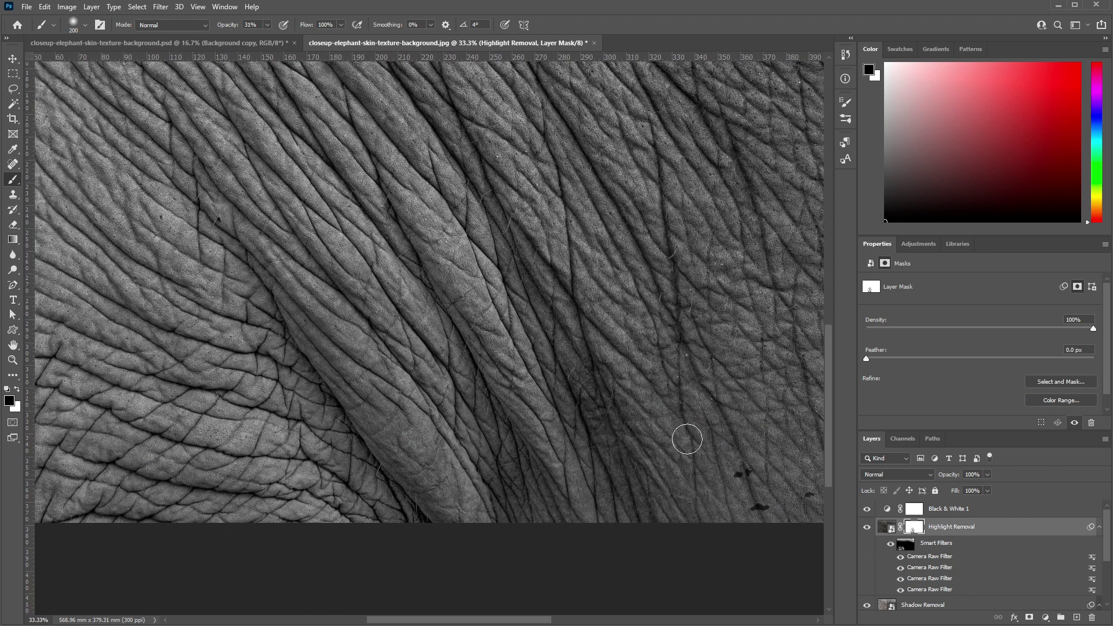
# - Set white at 15% brush opacity on the Smart Filters mask, then switch to the Elephant Textures folder
pyautogui.click(898, 544)
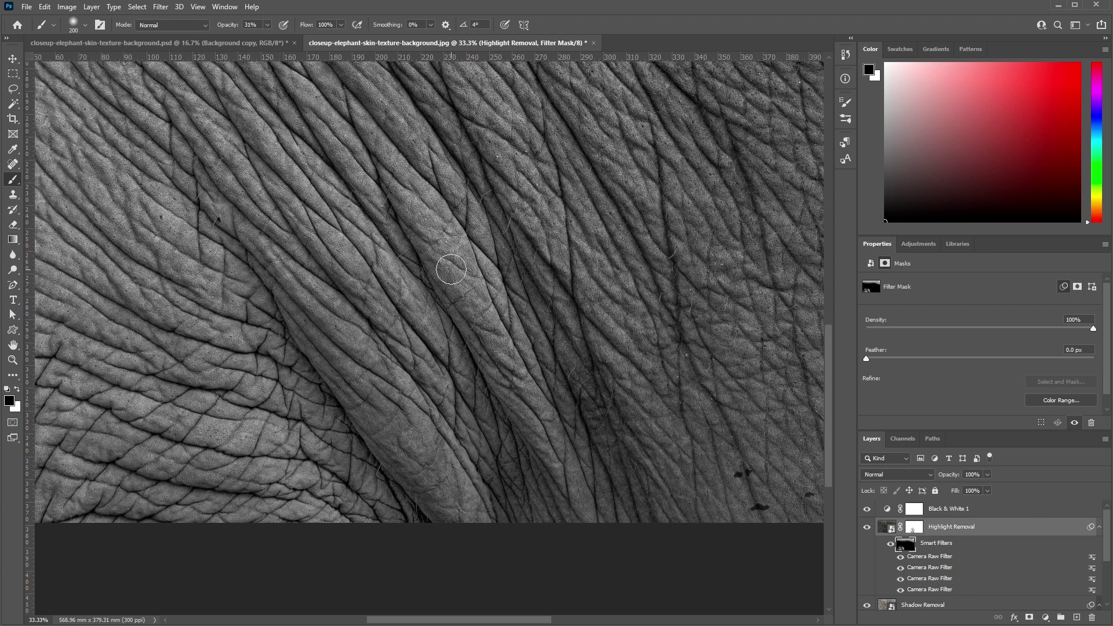
pyautogui.press('x')
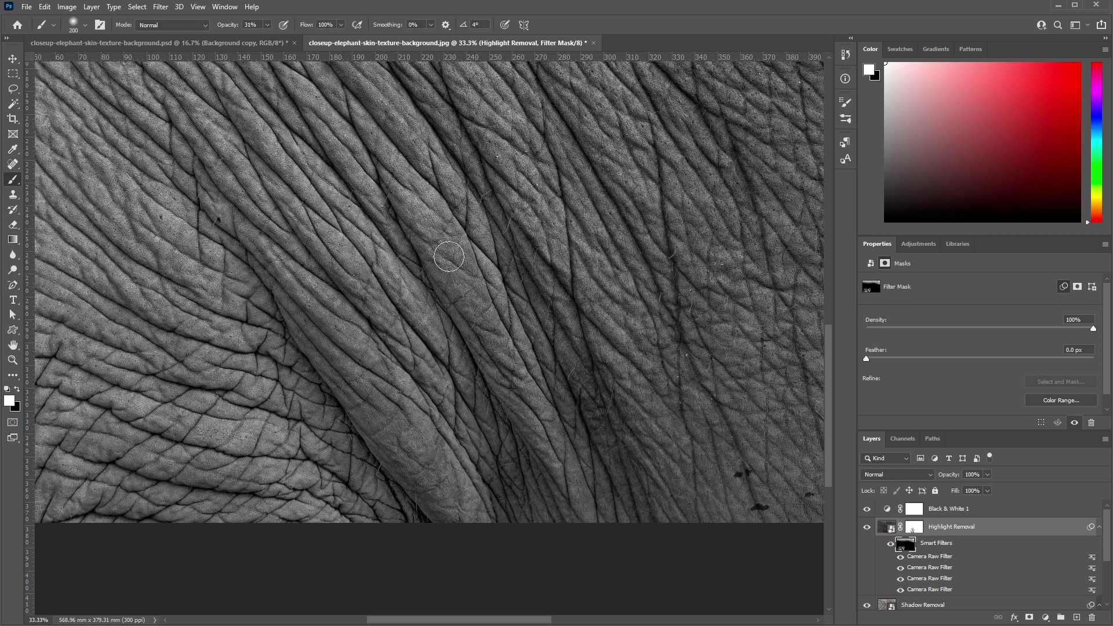
pyautogui.moveTo(267, 25); pyautogui.dragTo(257, 40)
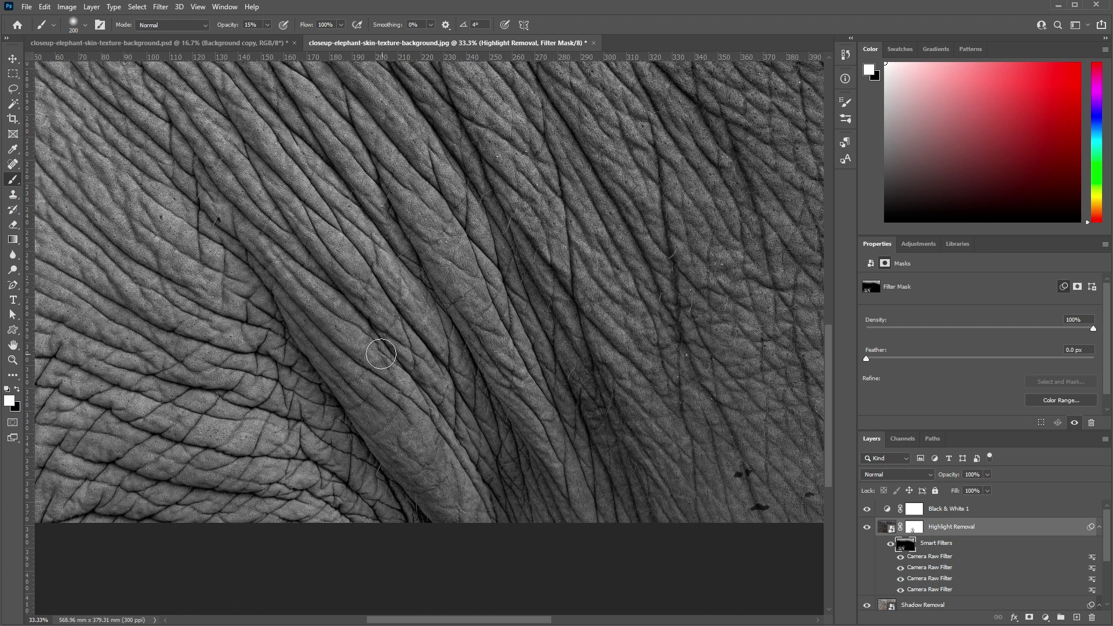
pyautogui.moveTo(179, 367); pyautogui.dragTo(348, 378)
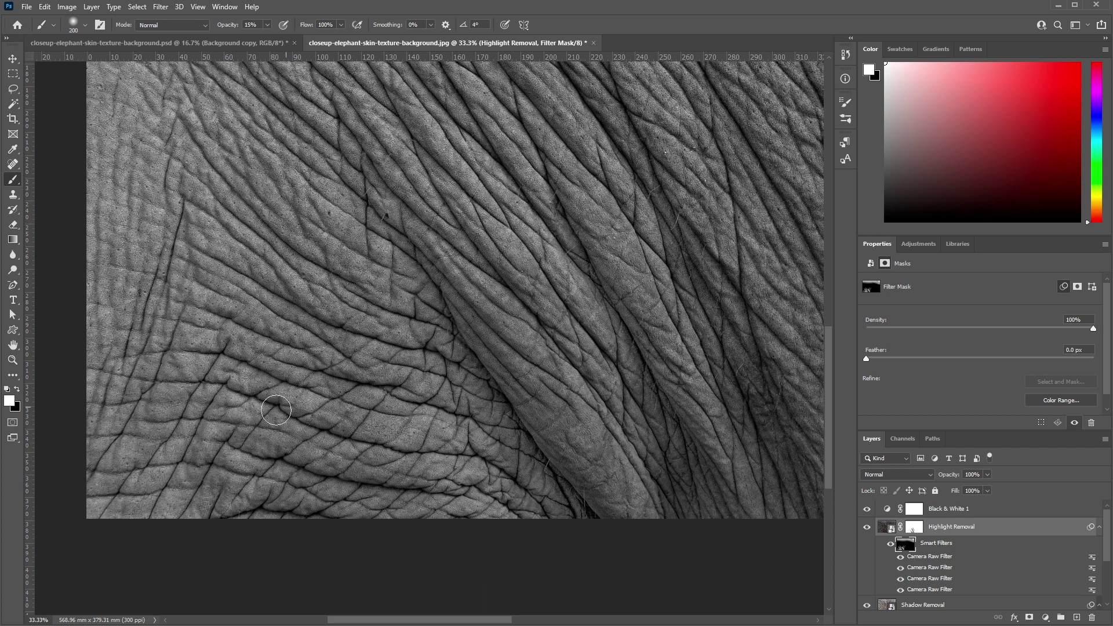
pyautogui.hotkey('ctrl', '-')
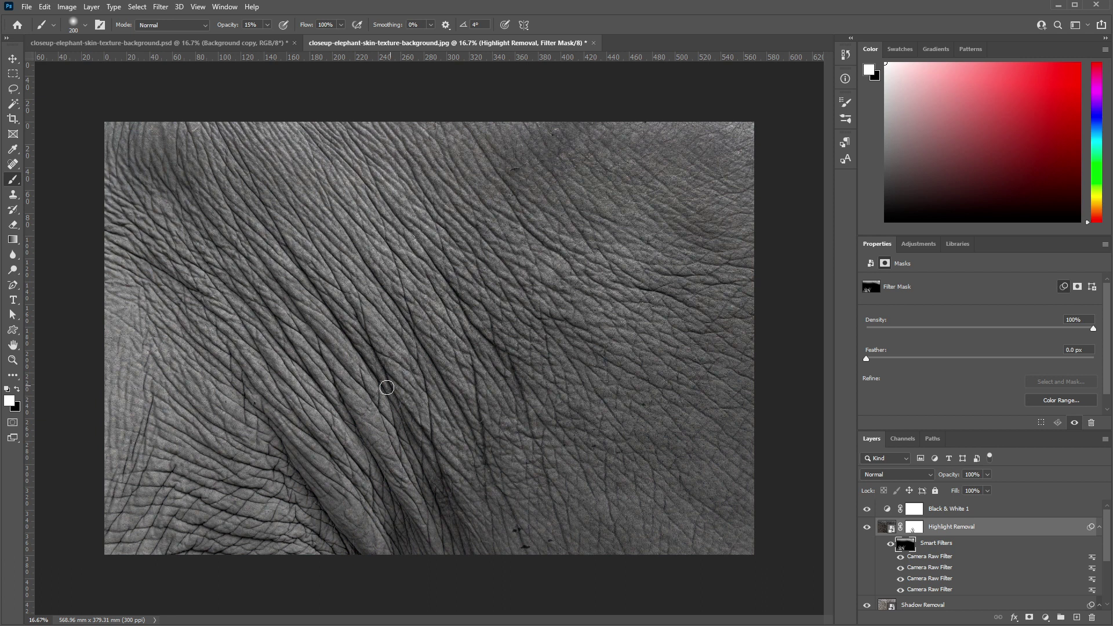
pyautogui.hotkey('alt', 'Tab')
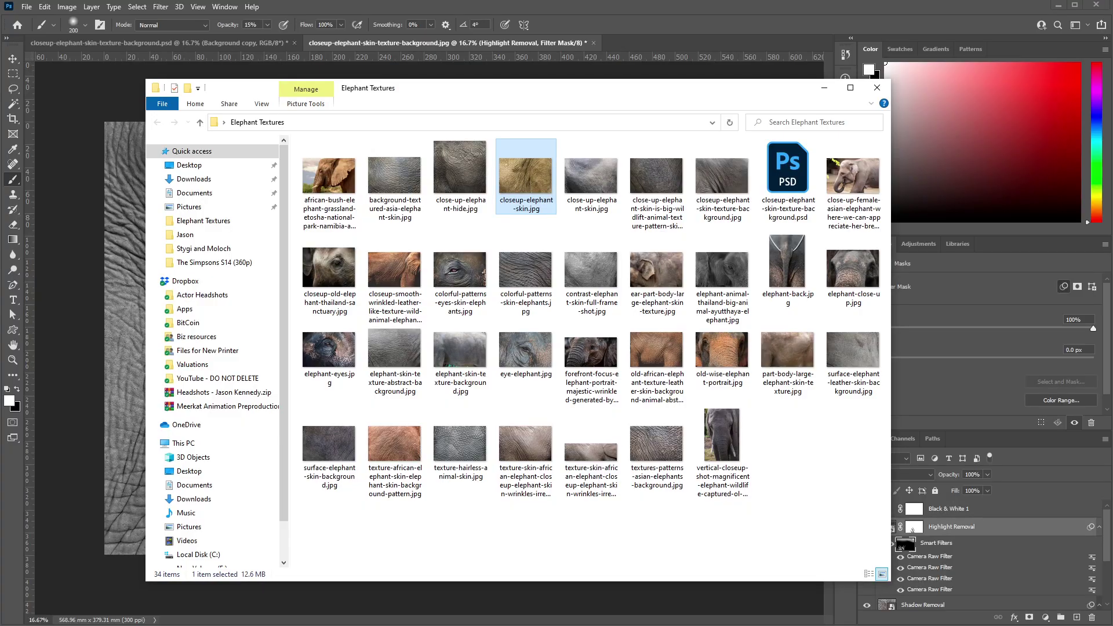
# - Close the Elephant Textures image preview and bring the Photoshop document back to the front
pyautogui.click(717, 10)
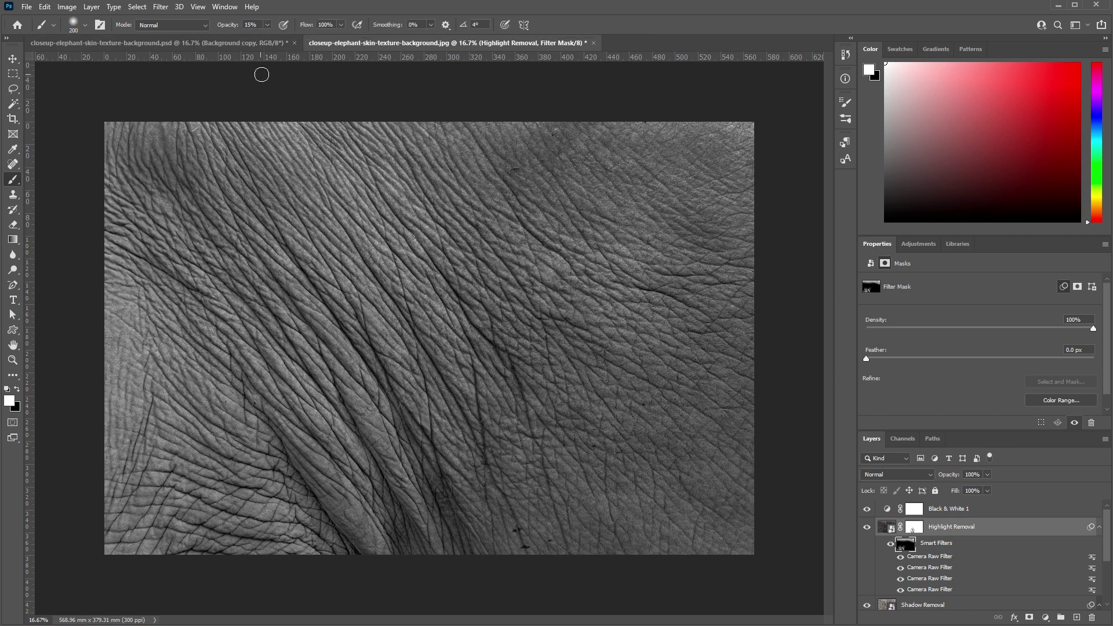
# - Experiment with the Black & White 1 Reds, Yellows, Greens and Blues sliders, then undo back to defaults
pyautogui.click(922, 513)
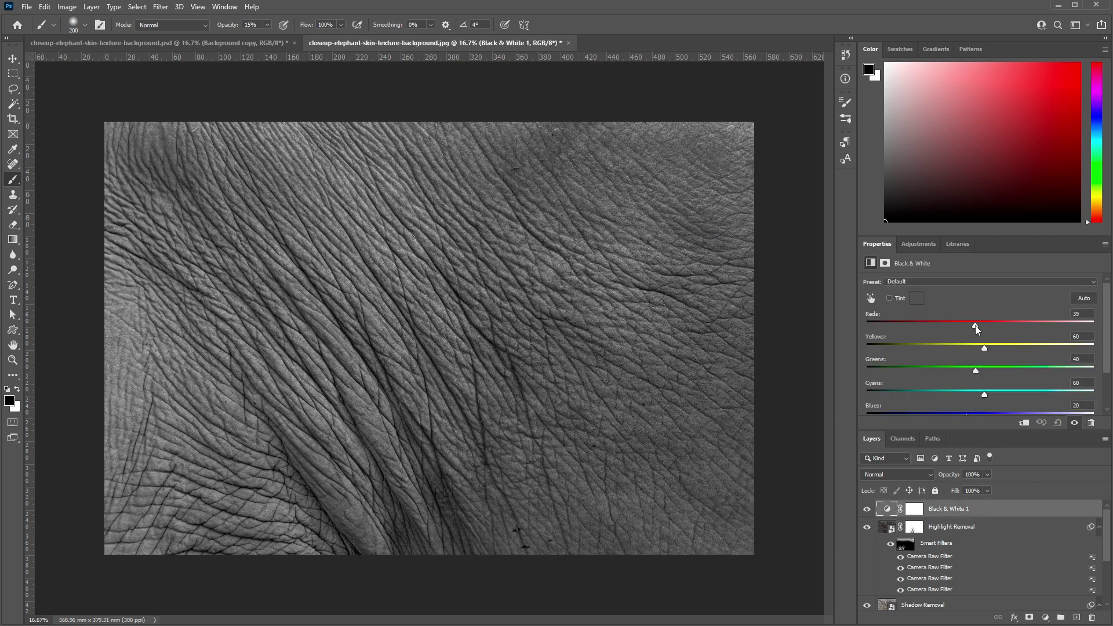
pyautogui.moveTo(976, 325)
pyautogui.mouseDown()
pyautogui.moveTo(1009, 326)
pyautogui.moveTo(997, 328)
pyautogui.mouseUp()
pyautogui.moveTo(1014, 349); pyautogui.dragTo(963, 347)
pyautogui.moveTo(976, 371); pyautogui.dragTo(992, 370)
pyautogui.moveTo(1107, 363); pyautogui.dragTo(1108, 386)
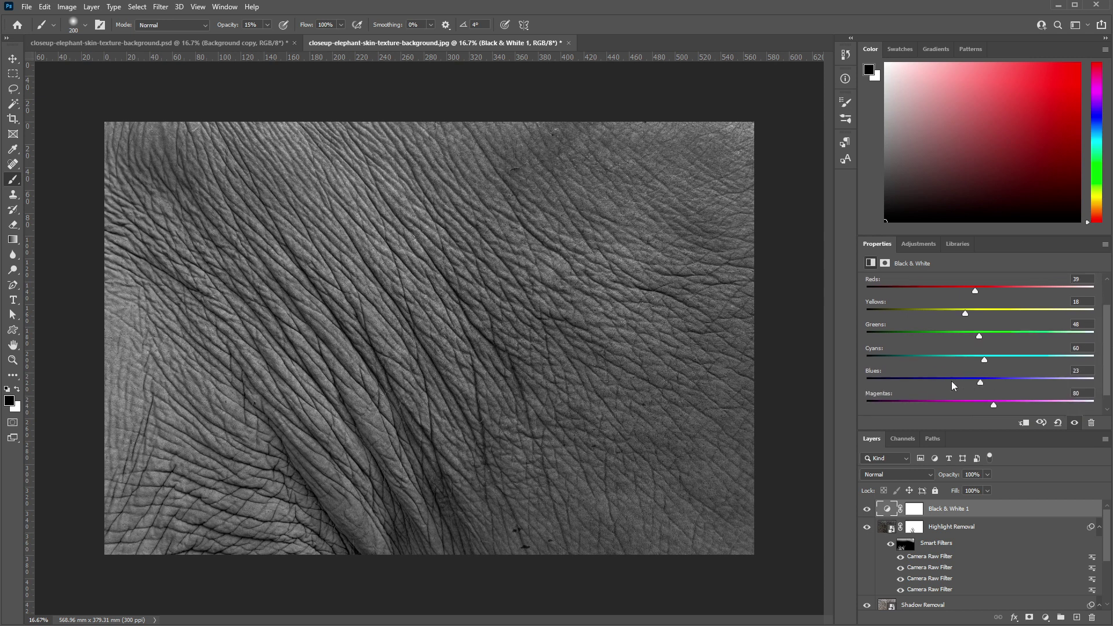
pyautogui.moveTo(1034, 382); pyautogui.dragTo(959, 380)
pyautogui.hotkey('ctrl', 'z')
# - On the PSD, enable Black & White 1 and tune it to Cyans -88, Blues 211, Yellows 60
pyautogui.click(247, 41)
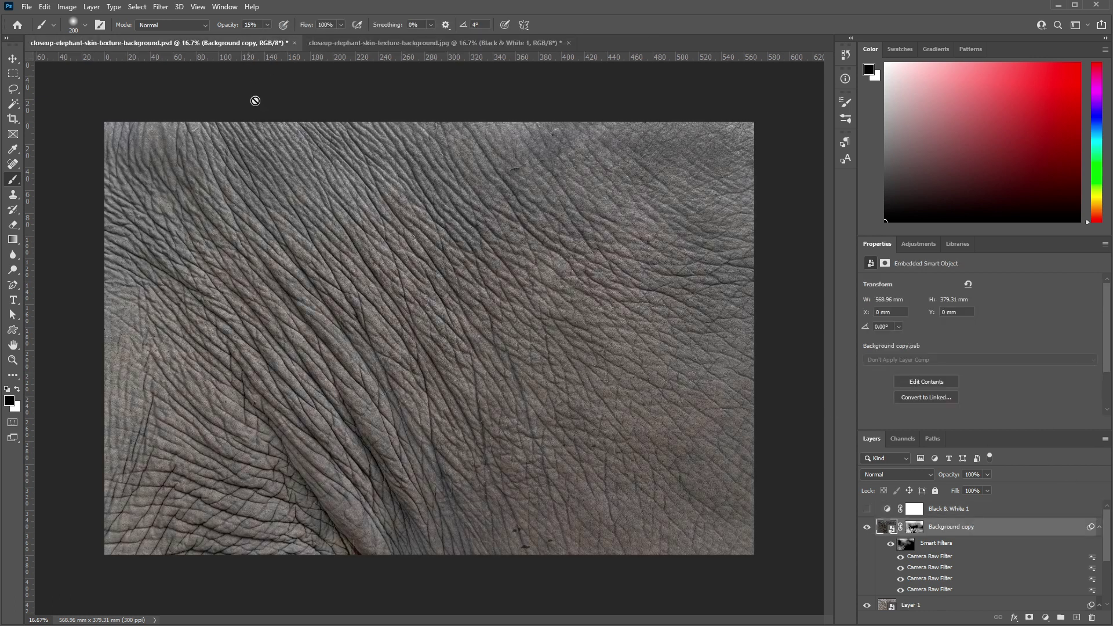
pyautogui.click(867, 508)
pyautogui.click(953, 509)
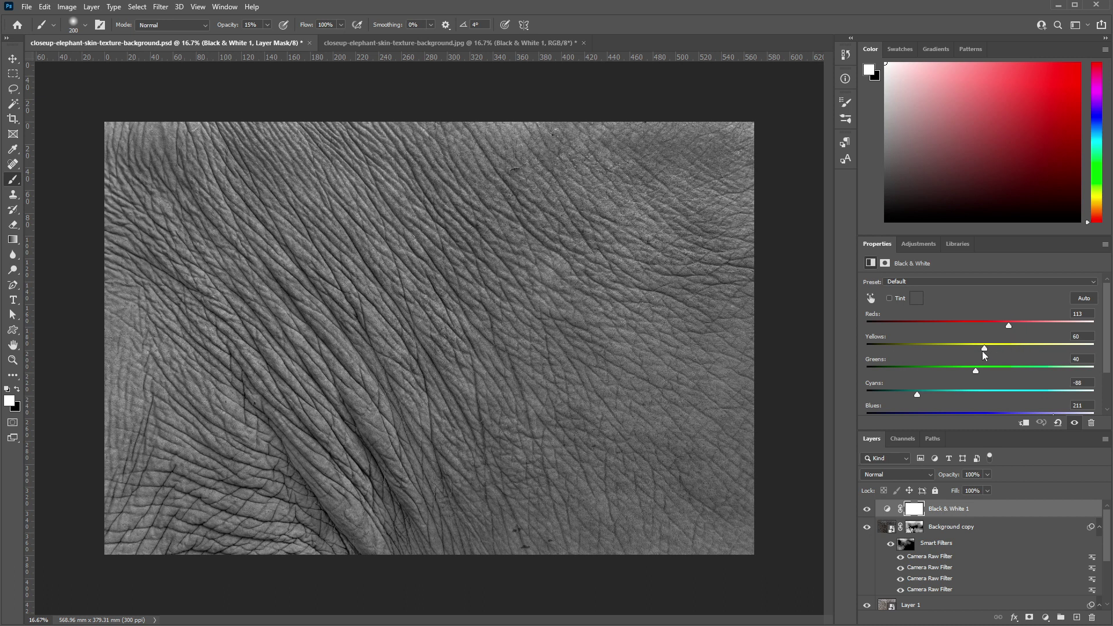
pyautogui.moveTo(920, 393); pyautogui.dragTo(968, 390)
pyautogui.scroll(-1, 1107, 368)
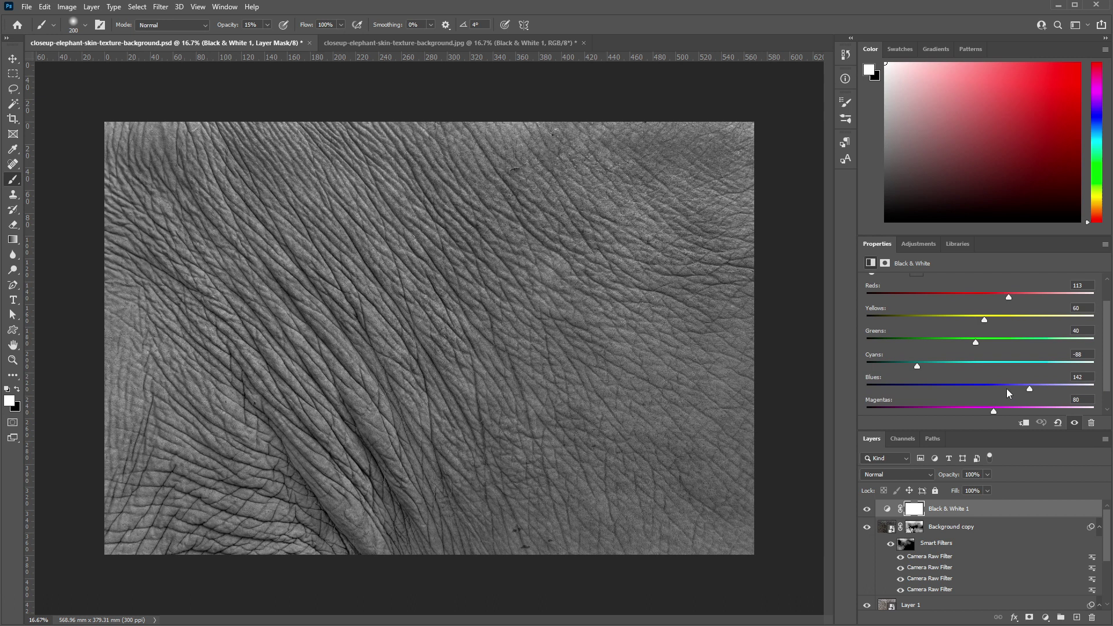
pyautogui.moveTo(1006, 388)
pyautogui.mouseDown()
pyautogui.moveTo(941, 392)
pyautogui.moveTo(1016, 390)
pyautogui.moveTo(1007, 388)
pyautogui.mouseUp()
pyautogui.moveTo(985, 320); pyautogui.dragTo(1041, 329)
pyautogui.moveTo(1015, 326); pyautogui.dragTo(989, 332)
pyautogui.click(27, 7)
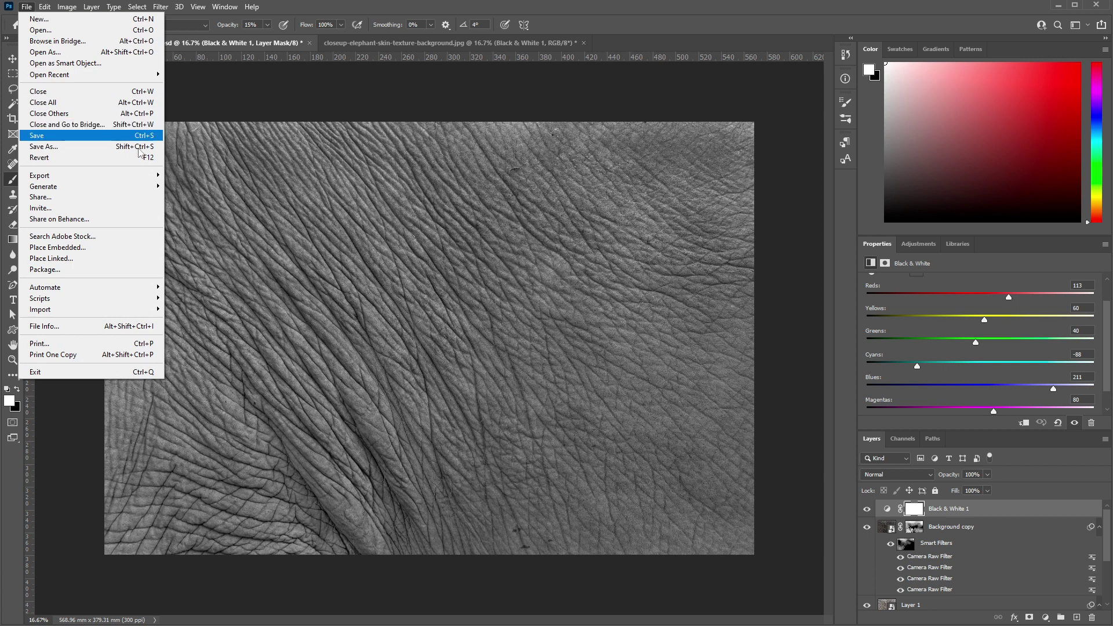
# - Select every layer down to Background and merge them into a single Background layer
pyautogui.click(1006, 504)
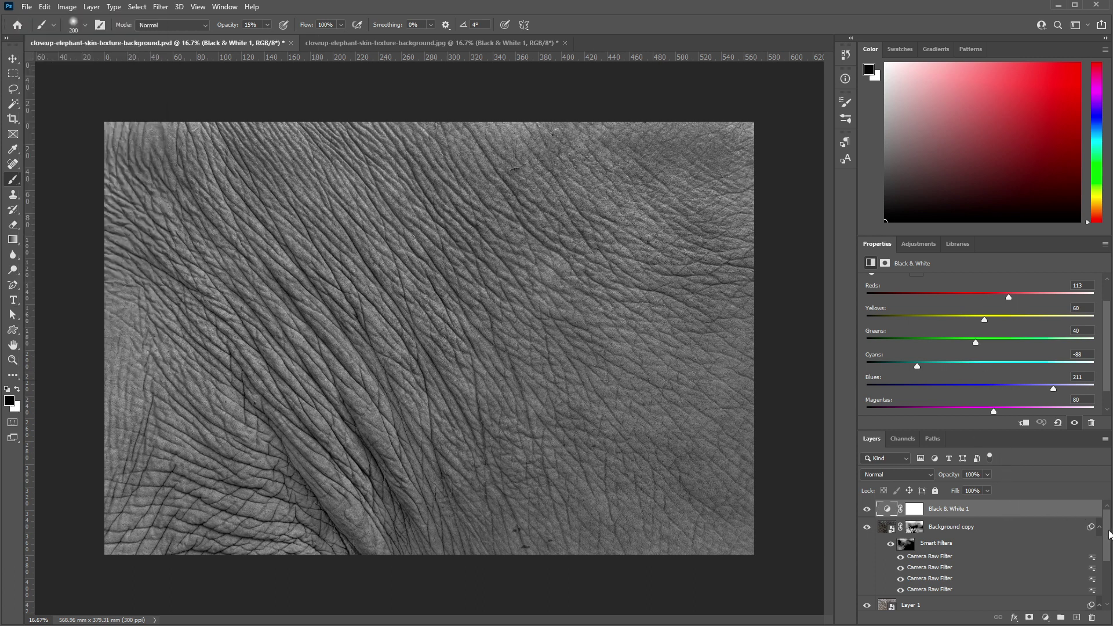
pyautogui.moveTo(1108, 533); pyautogui.dragTo(1109, 583)
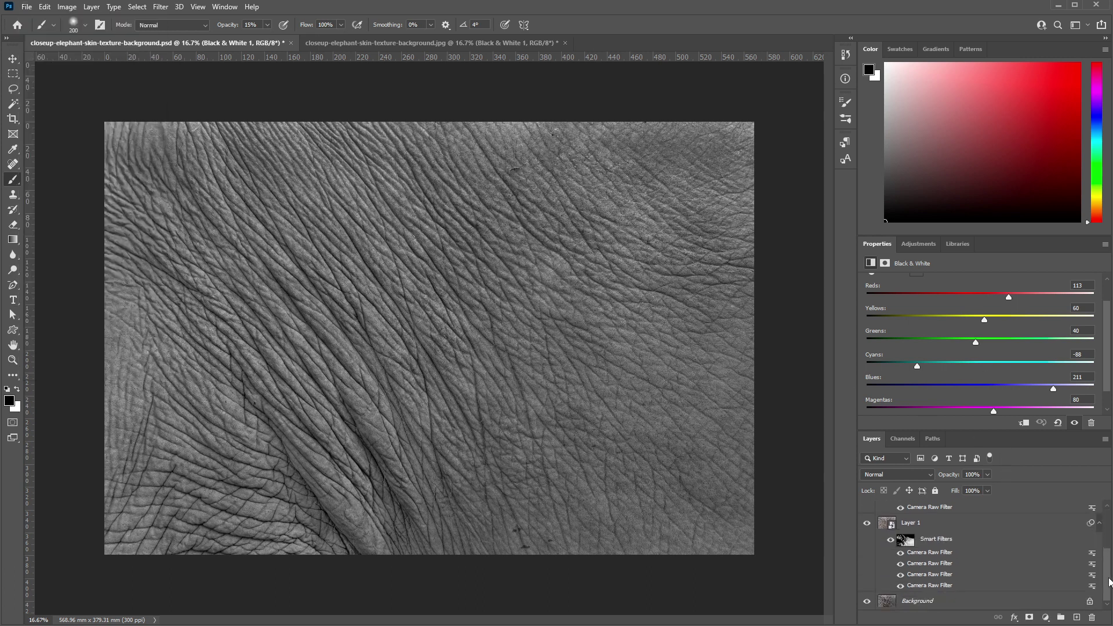
pyautogui.keyDown('shift'); pyautogui.click(1023, 604); pyautogui.keyUp('shift')
pyautogui.hotkey('ctrl', 'e')
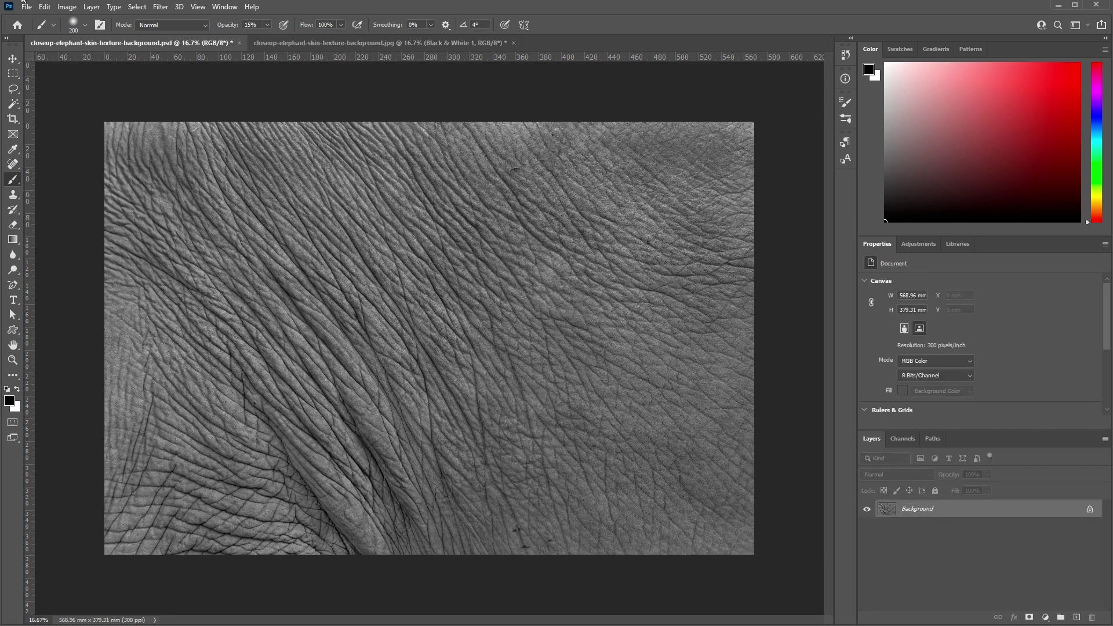
# - Save a copy of the flattened image as a TIFF file
pyautogui.click(26, 7)
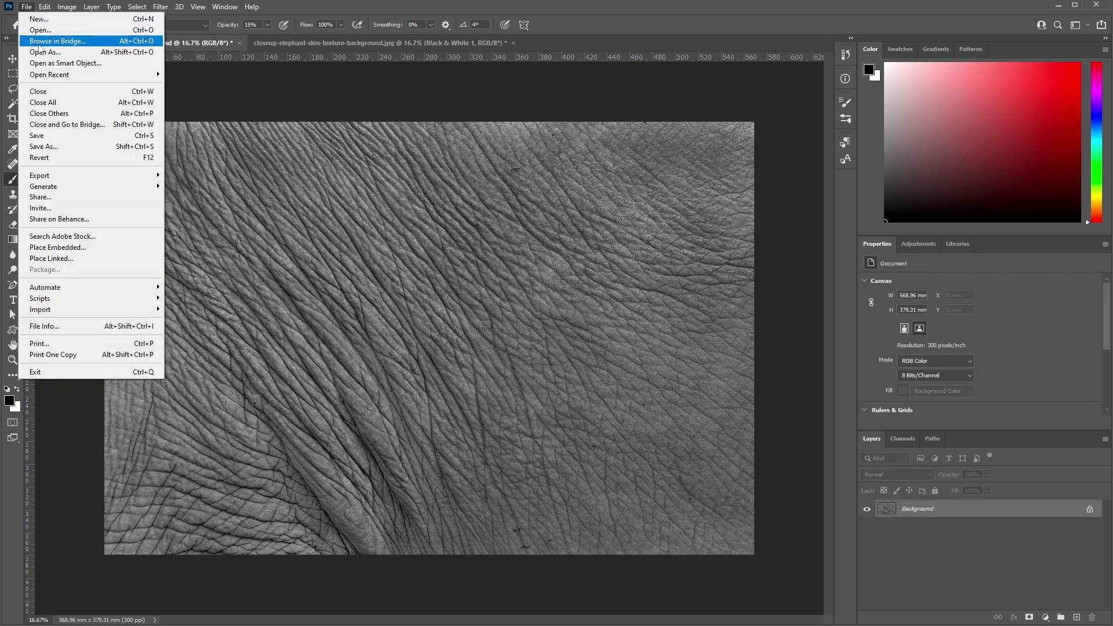
pyautogui.click(79, 152)
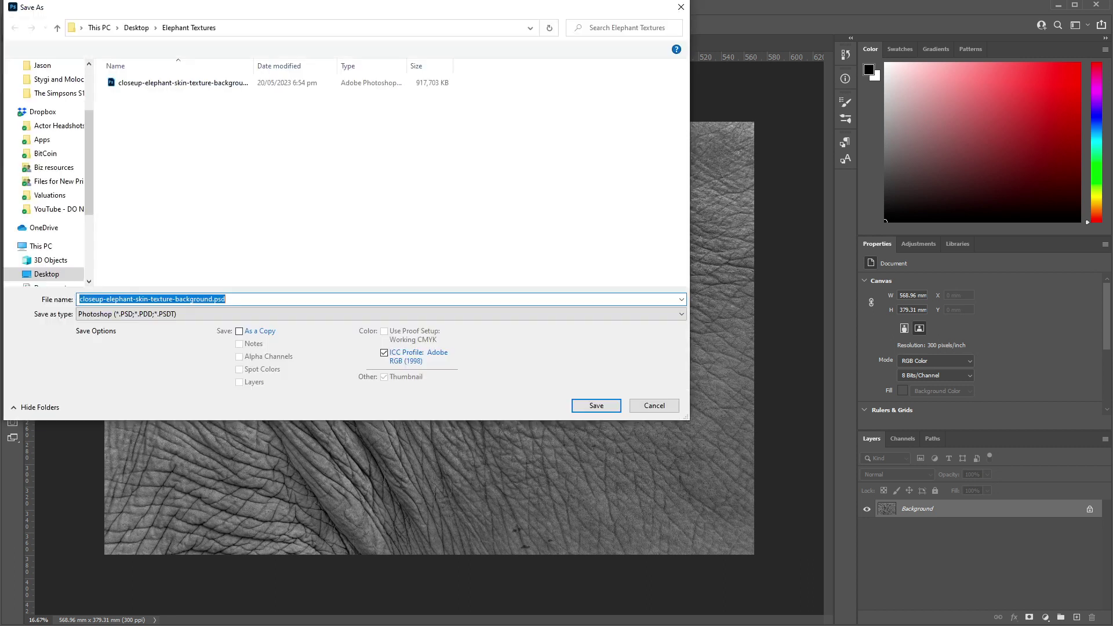
pyautogui.click(226, 299)
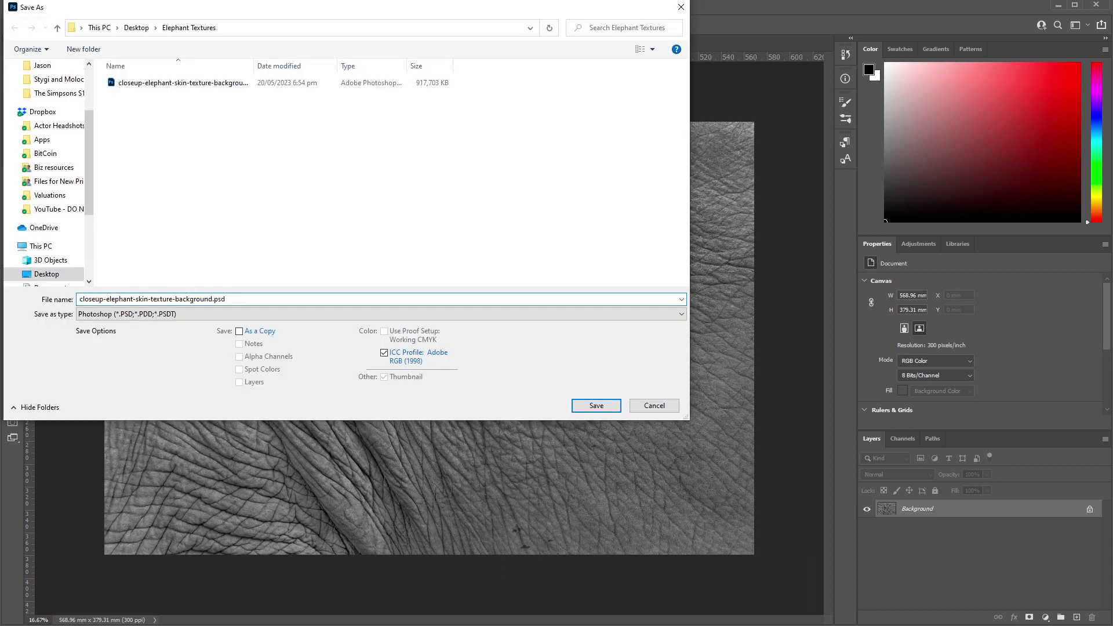
pyautogui.press('BackSpace')
pyautogui.press('BackSpace')
pyautogui.press('BackSpace')
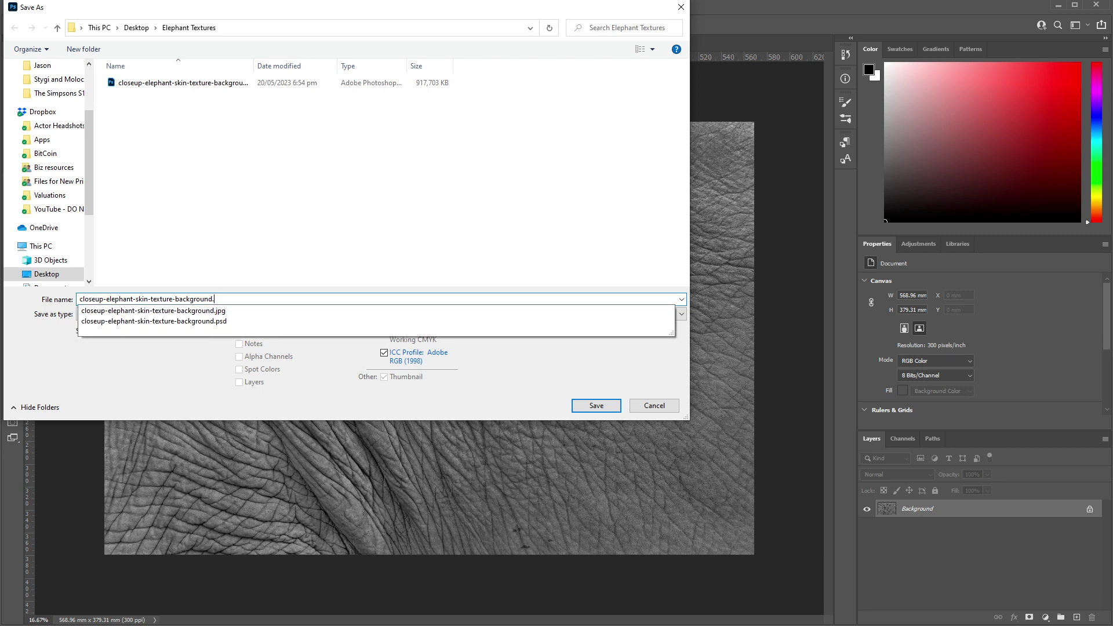
pyautogui.write('tif')
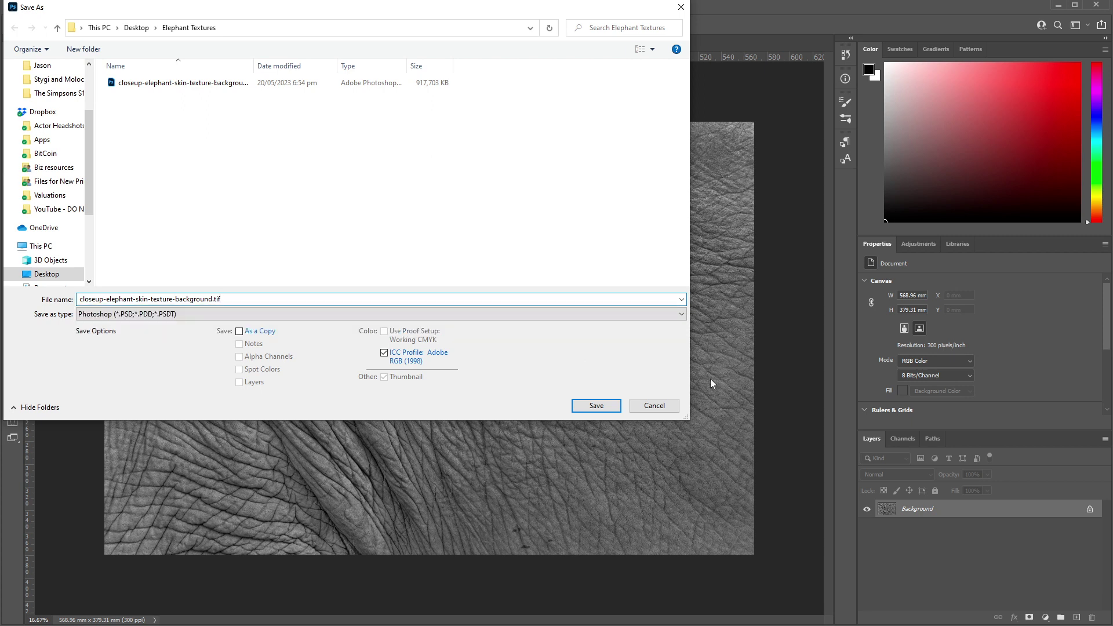
pyautogui.click(595, 405)
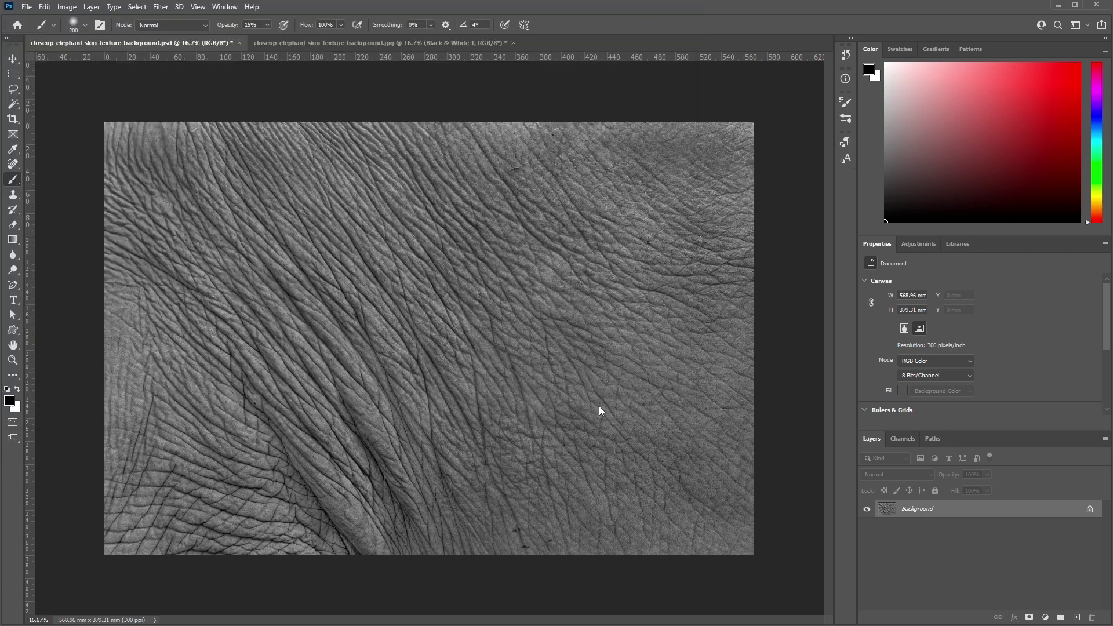